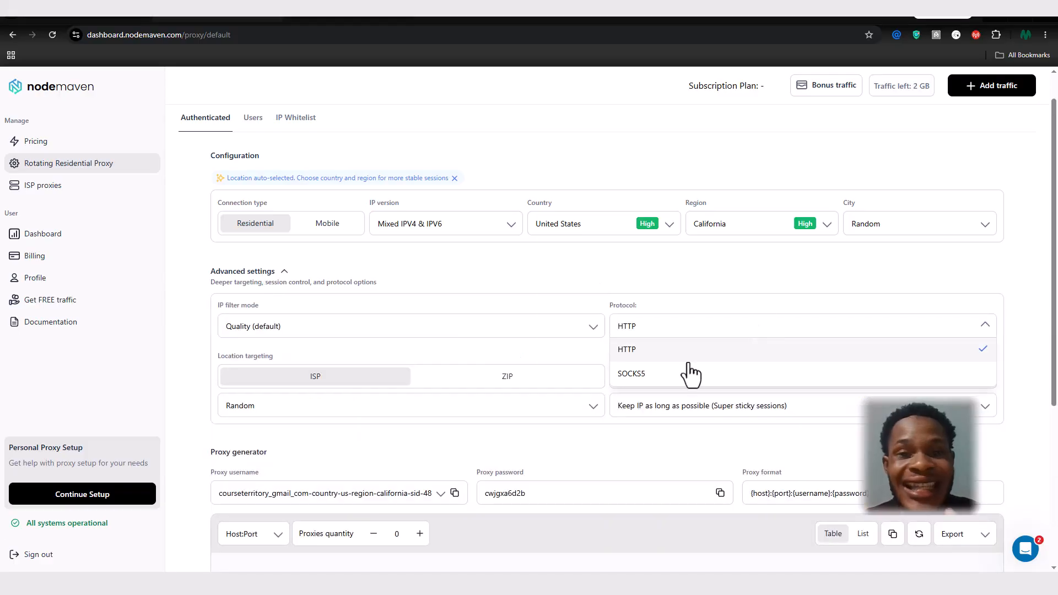
{"action": "left_click", "coordinate": [687, 373]}
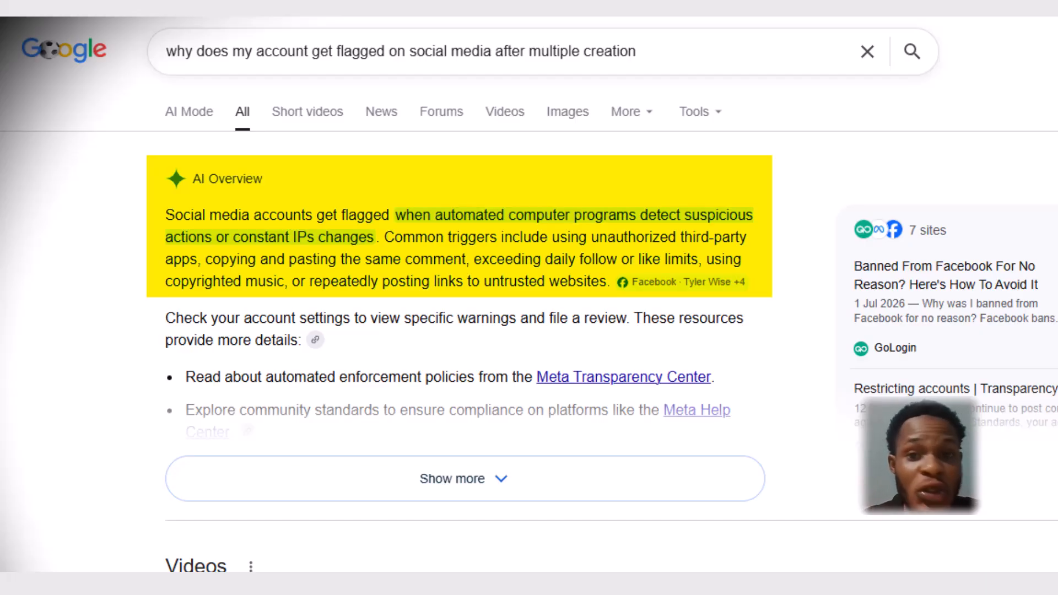
{"action": "left_click", "coordinate": [559, 491]}
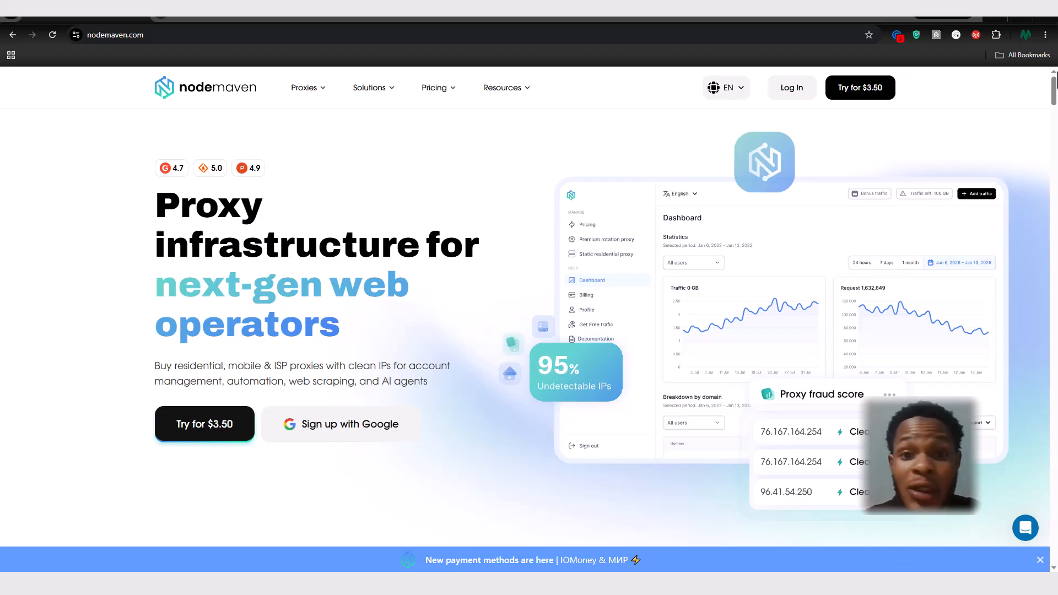
Step: Look through the NodeMaven homepage, examining proxy pricing, cashback, features, client reviews and industry use cases
{"action": "scroll", "coordinate": [1055, 97], "scroll_direction": "down", "scroll_amount": 15}
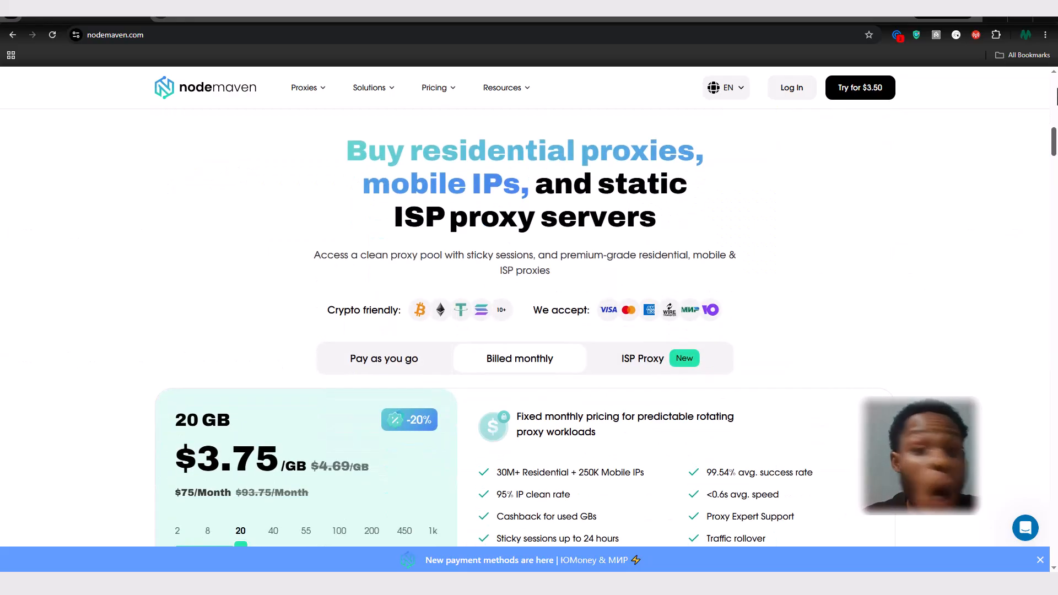
{"action": "scroll", "coordinate": [1055, 96], "scroll_direction": "up", "scroll_amount": 3}
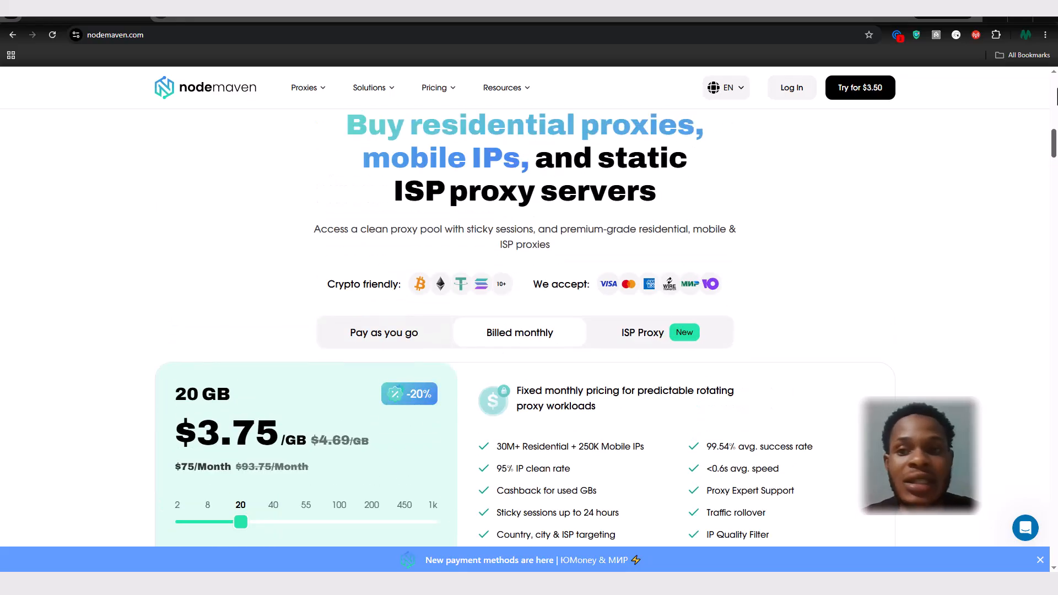
{"action": "scroll", "coordinate": [1057, 96], "scroll_direction": "up", "scroll_amount": 4}
{"action": "scroll", "coordinate": [1056, 96], "scroll_direction": "down", "scroll_amount": 12}
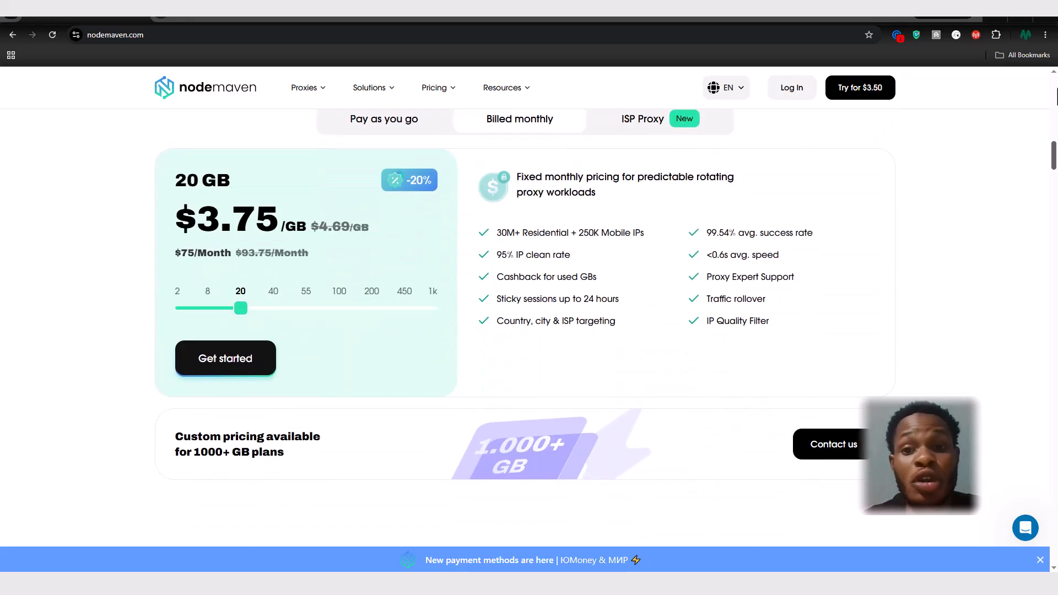
{"action": "scroll", "coordinate": [1056, 97], "scroll_direction": "down", "scroll_amount": 2}
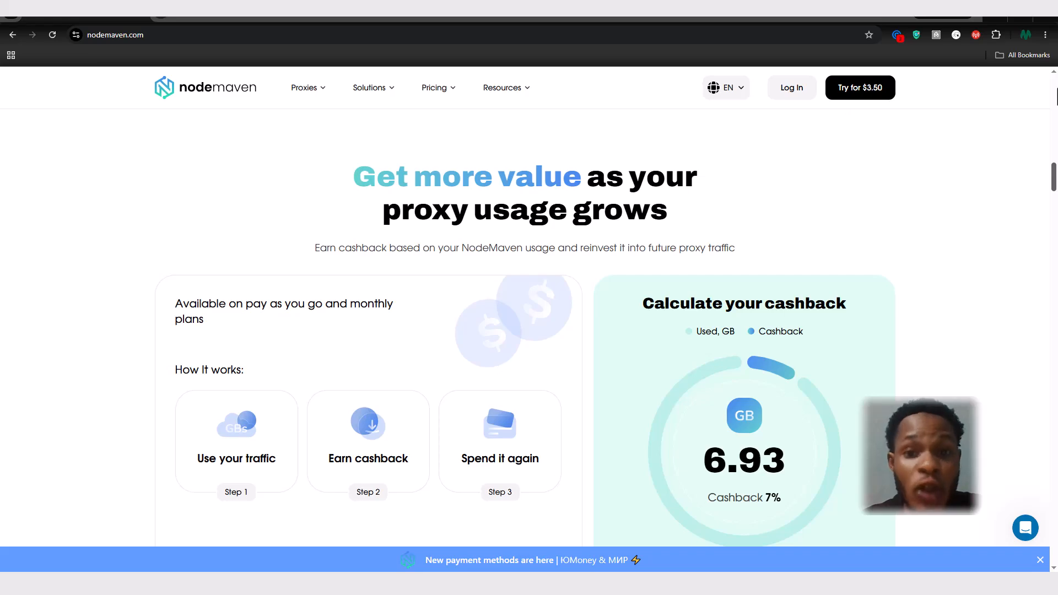
{"action": "scroll", "coordinate": [1056, 97], "scroll_direction": "down", "scroll_amount": 12}
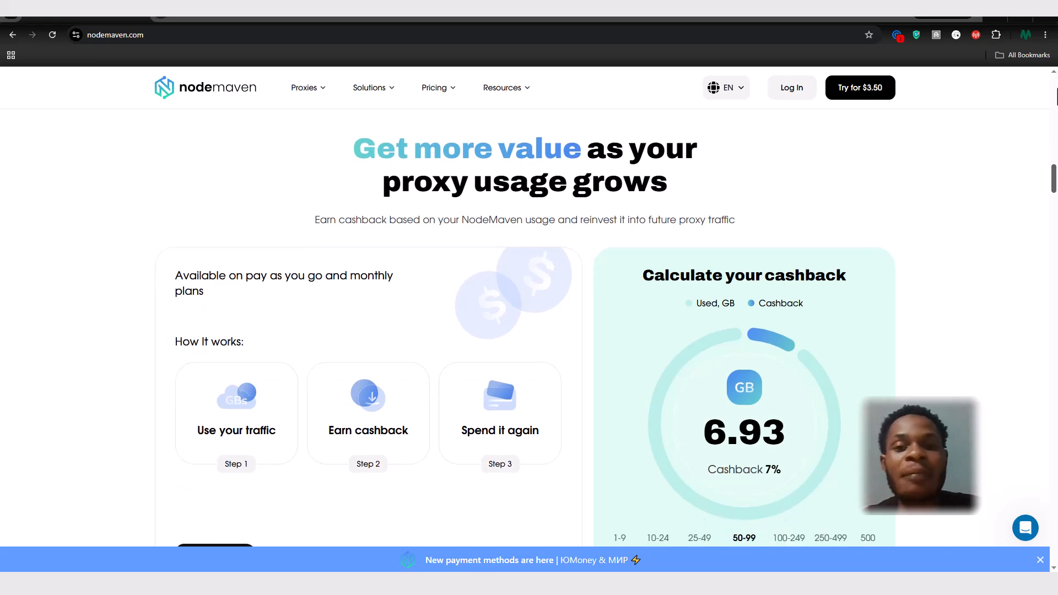
{"action": "scroll", "coordinate": [1057, 96], "scroll_direction": "down", "scroll_amount": 13}
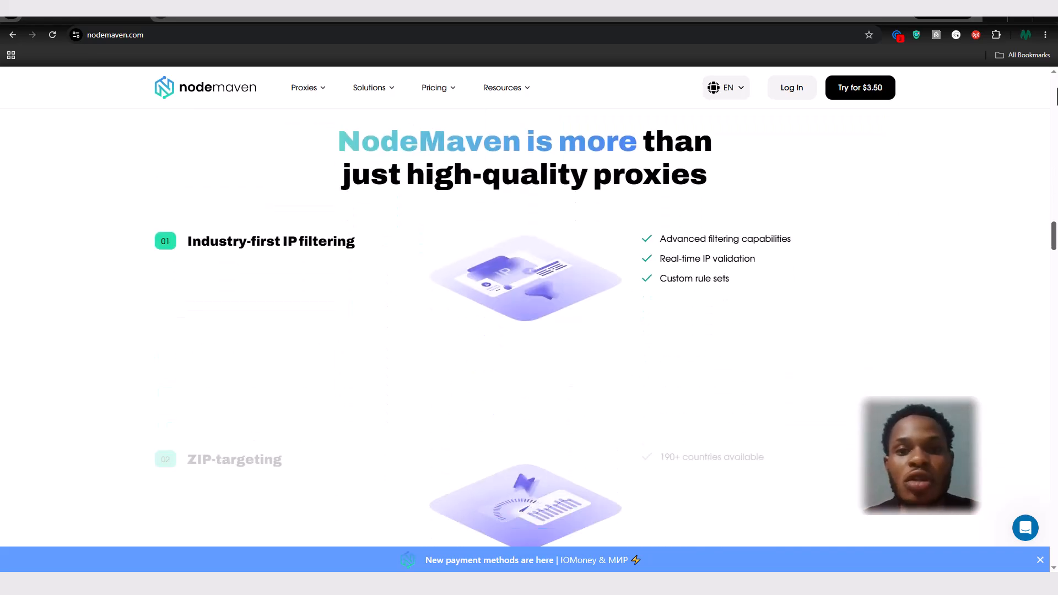
{"action": "scroll", "coordinate": [1057, 96], "scroll_direction": "down", "scroll_amount": 12}
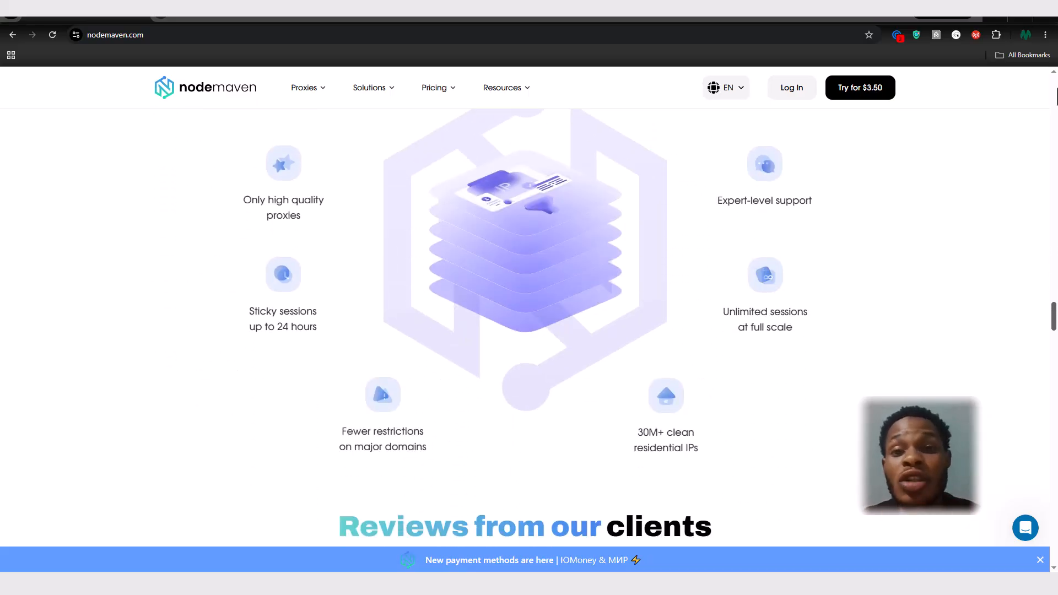
{"action": "scroll", "coordinate": [1056, 97], "scroll_direction": "down", "scroll_amount": 8}
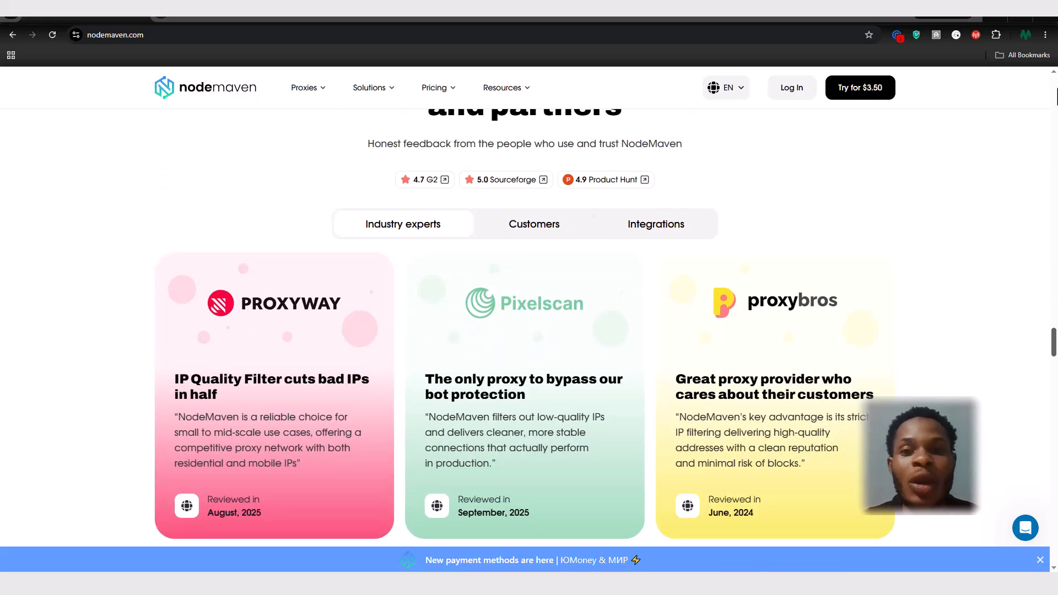
{"action": "scroll", "coordinate": [1057, 96], "scroll_direction": "down", "scroll_amount": 12}
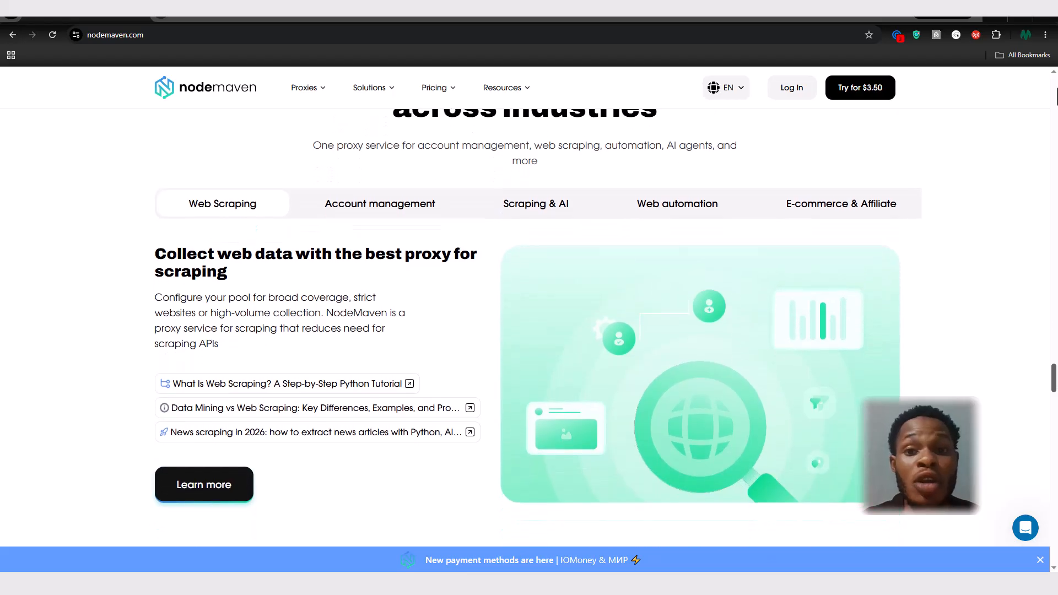
{"action": "scroll", "coordinate": [529, 308], "scroll_direction": "down", "scroll_amount": 2}
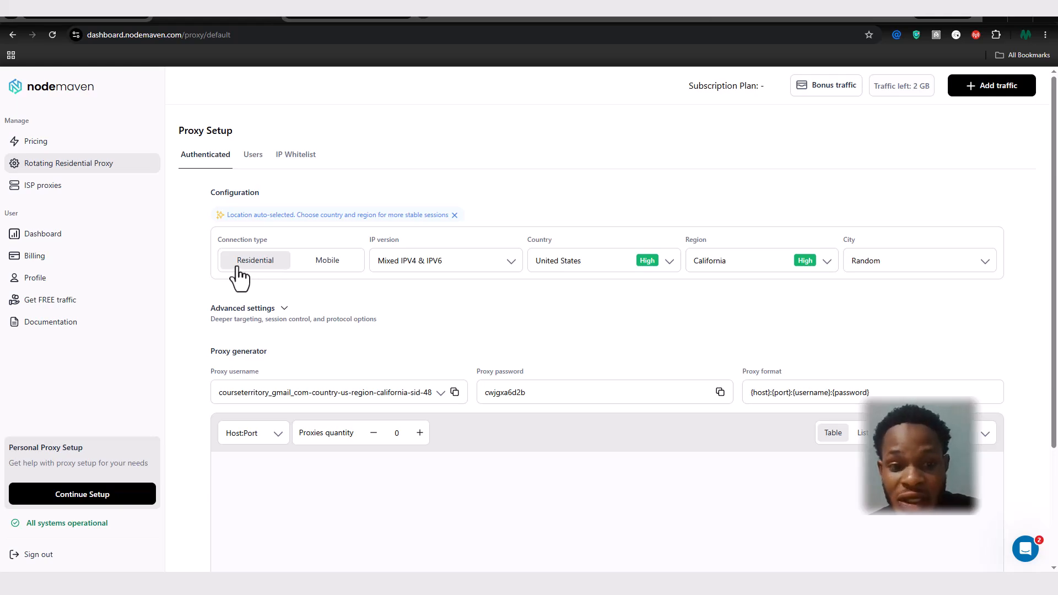
Step: Select Mixed IPV4 & IPV6 as the IP version for the residential proxy
{"action": "left_click", "coordinate": [482, 267]}
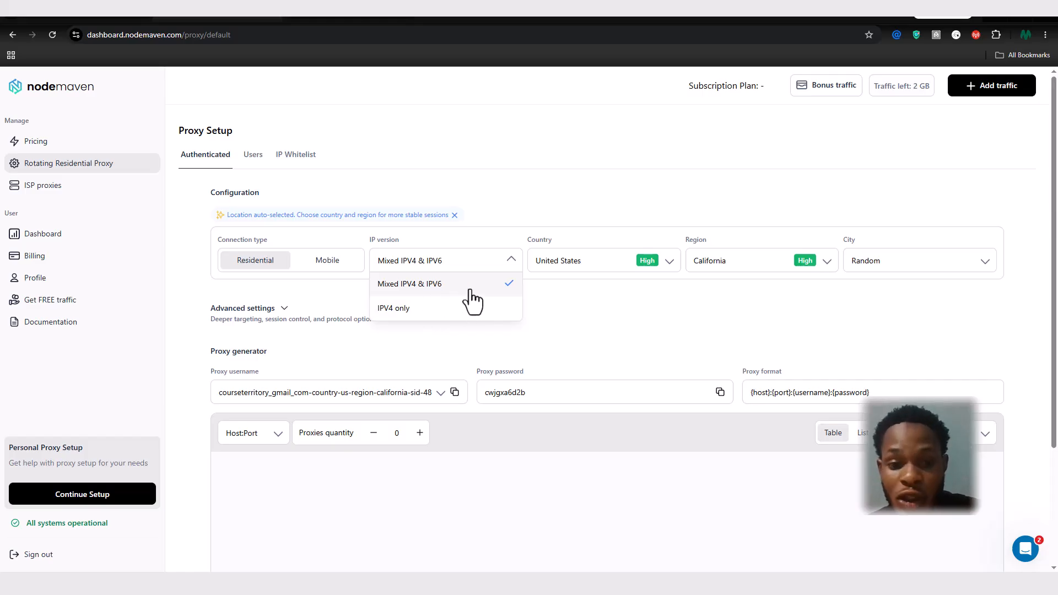
{"action": "left_click", "coordinate": [452, 284]}
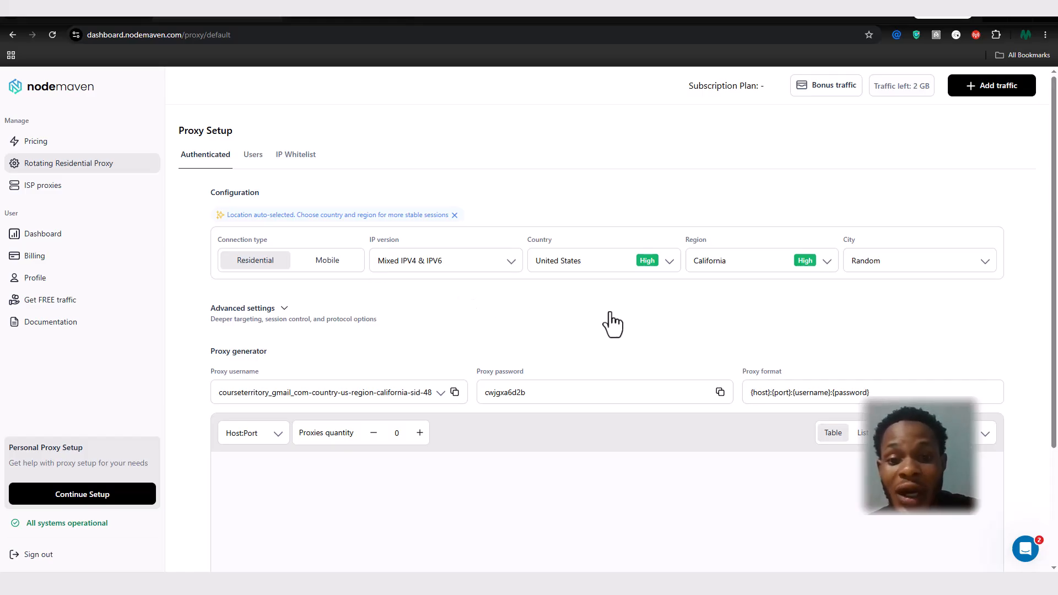
Step: Examine the country, region and city options available for the residential proxy's location
{"action": "left_click", "coordinate": [616, 268]}
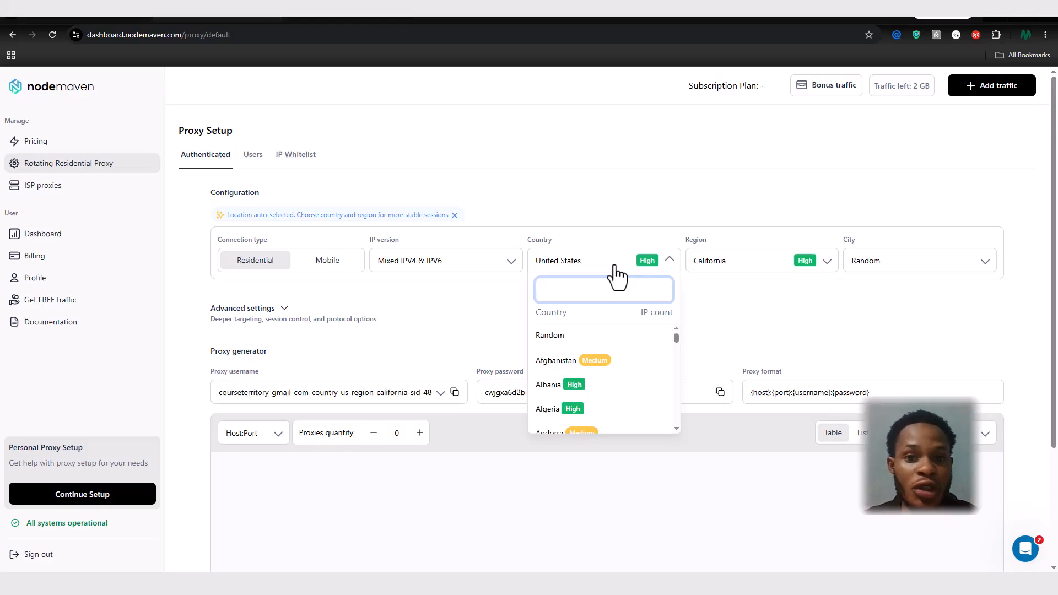
{"action": "left_click", "coordinate": [718, 307]}
{"action": "left_click", "coordinate": [733, 269]}
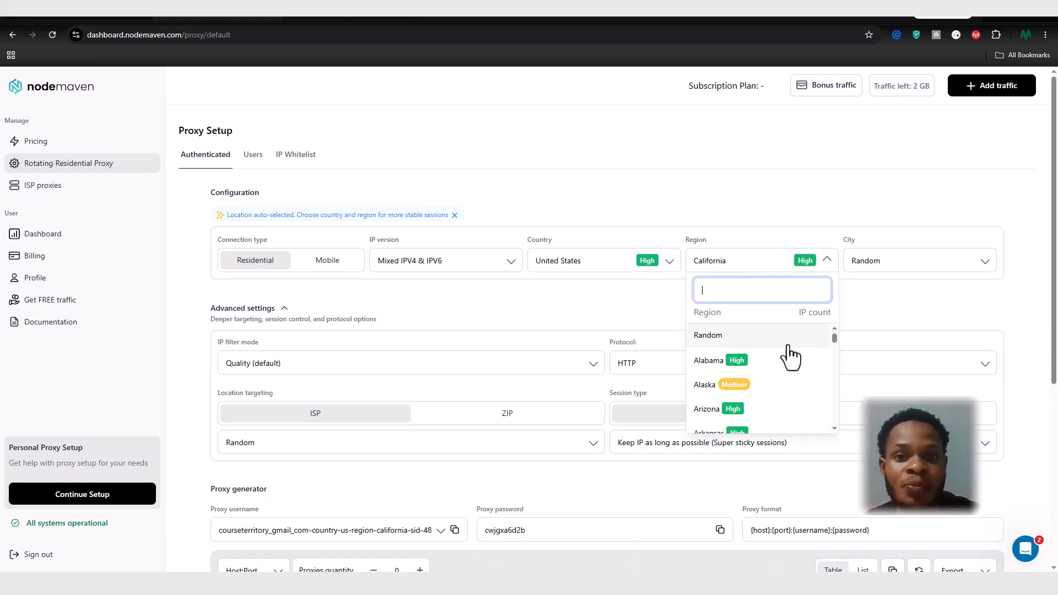
{"action": "scroll", "coordinate": [791, 358], "scroll_direction": "down", "scroll_amount": 1}
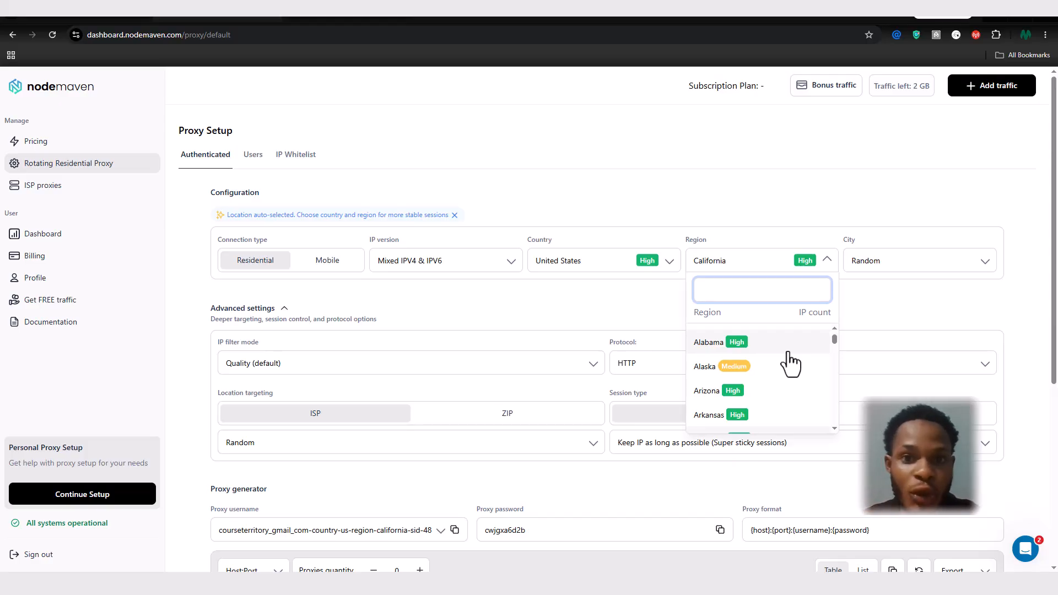
{"action": "left_click", "coordinate": [881, 295]}
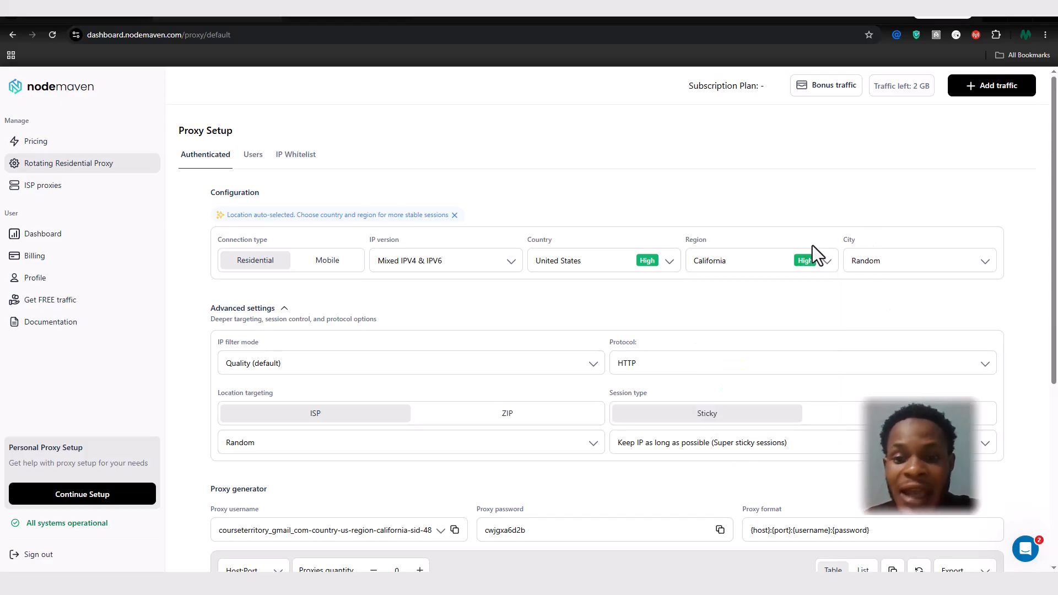
{"action": "left_click", "coordinate": [907, 271]}
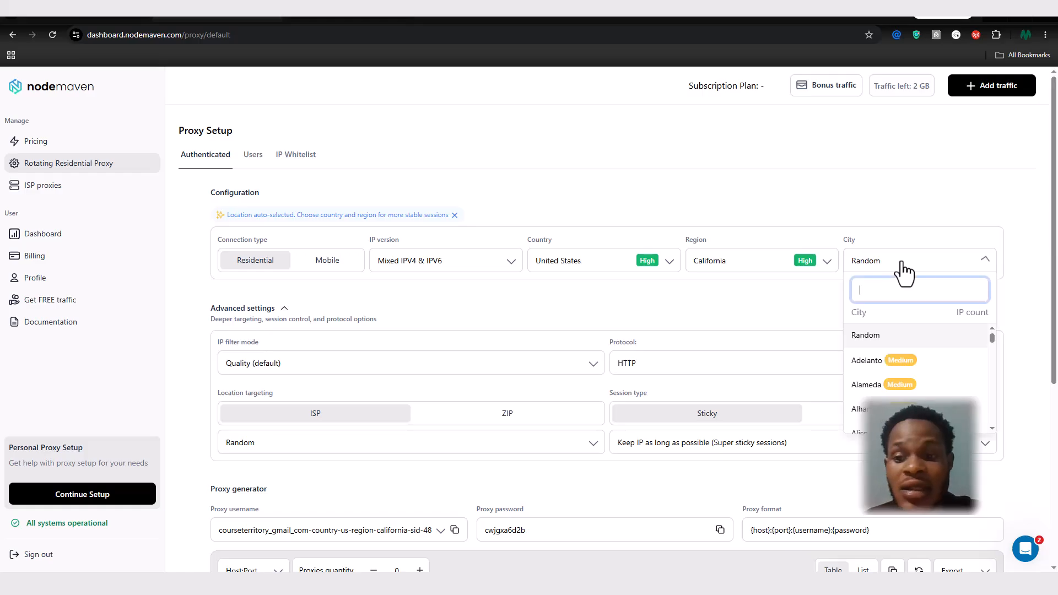
{"action": "scroll", "coordinate": [878, 364], "scroll_direction": "down", "scroll_amount": 5}
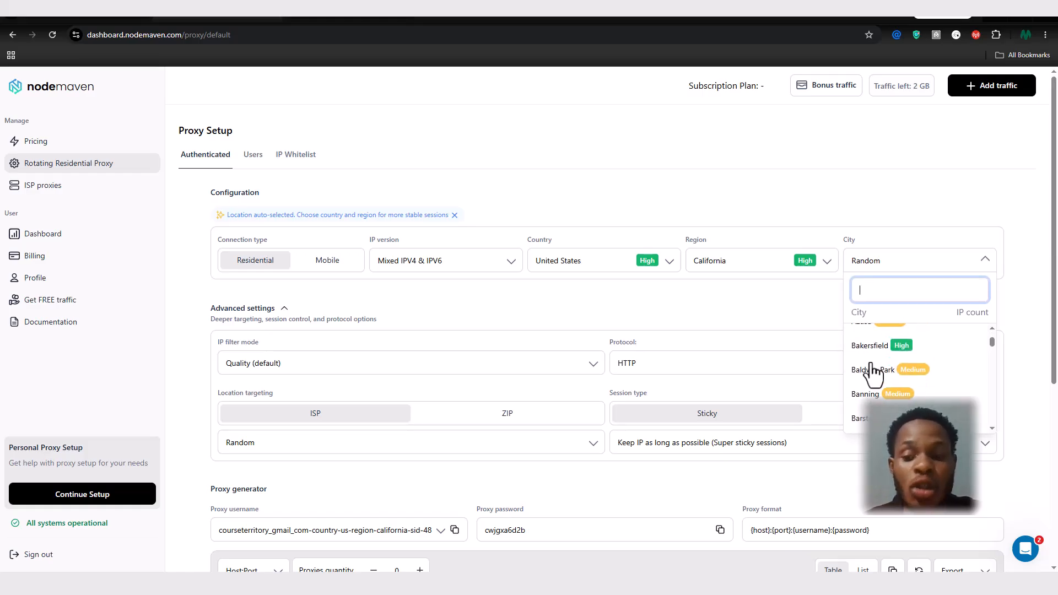
{"action": "scroll", "coordinate": [876, 369], "scroll_direction": "down", "scroll_amount": 3}
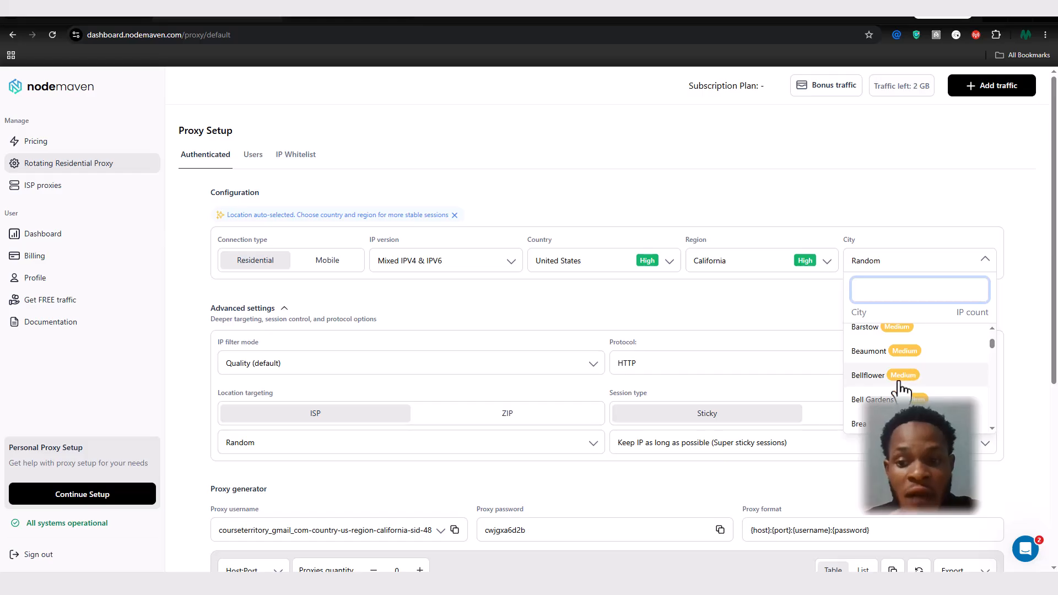
{"action": "left_click", "coordinate": [810, 323]}
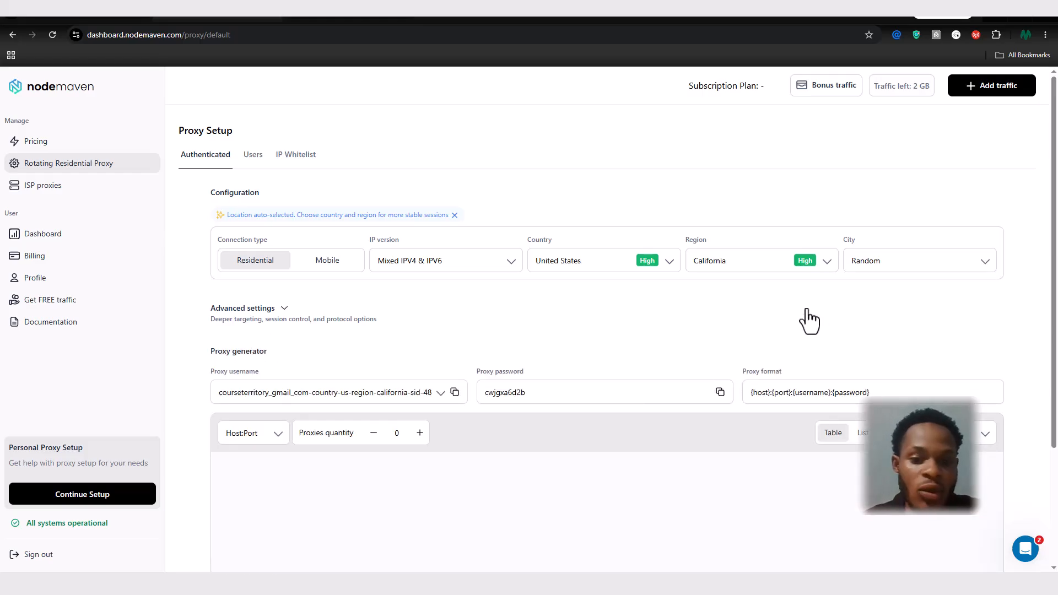
Step: Expand the advanced proxy settings and set the protocol to SOCKS5
{"action": "scroll", "coordinate": [796, 283], "scroll_direction": "down", "scroll_amount": 1}
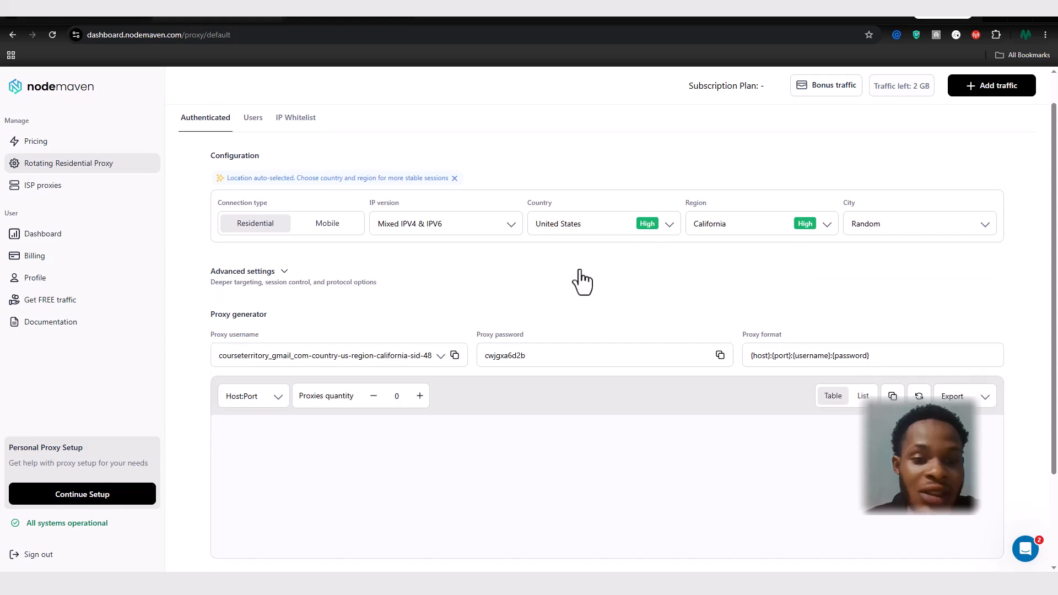
{"action": "left_click", "coordinate": [271, 272]}
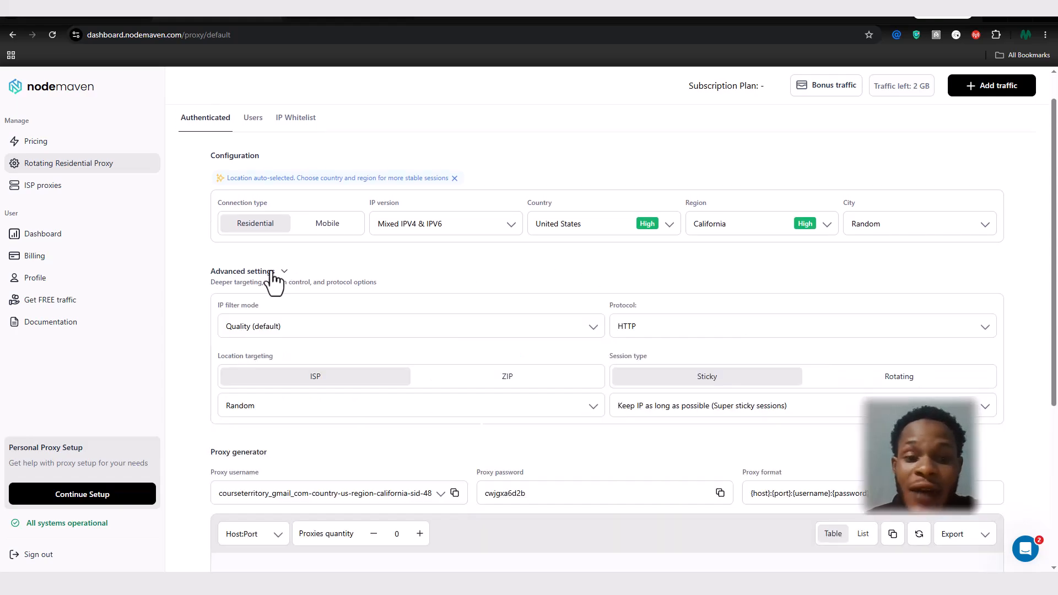
{"action": "left_click", "coordinate": [272, 272]}
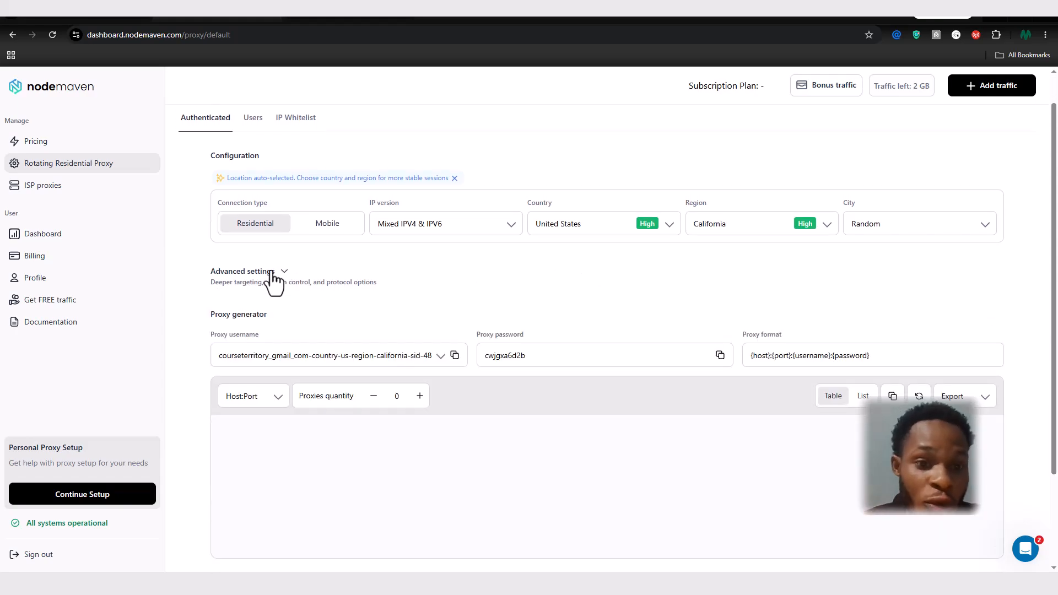
{"action": "left_click", "coordinate": [272, 273]}
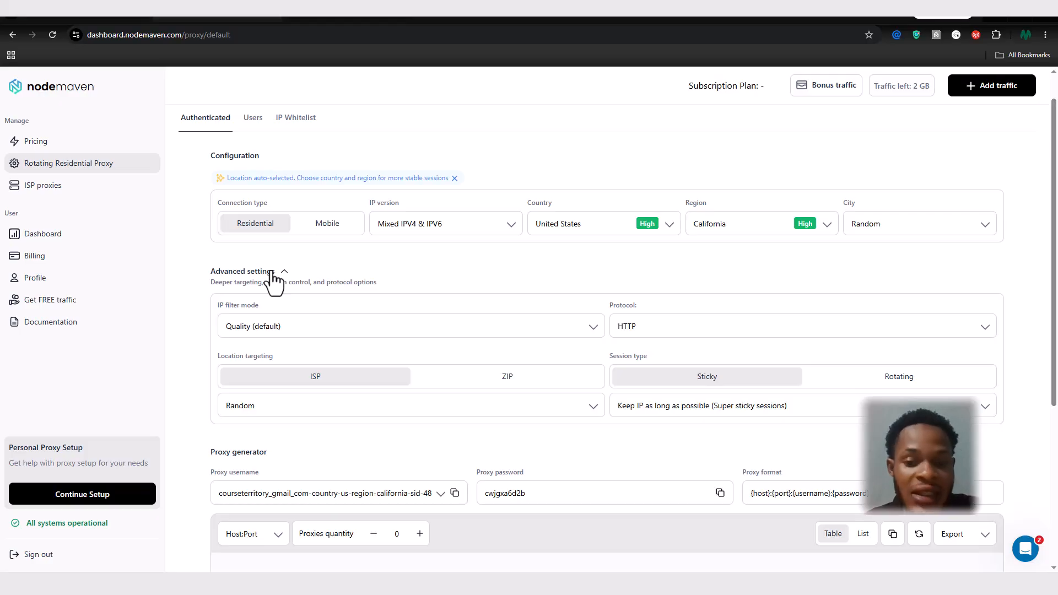
{"action": "left_click", "coordinate": [758, 320]}
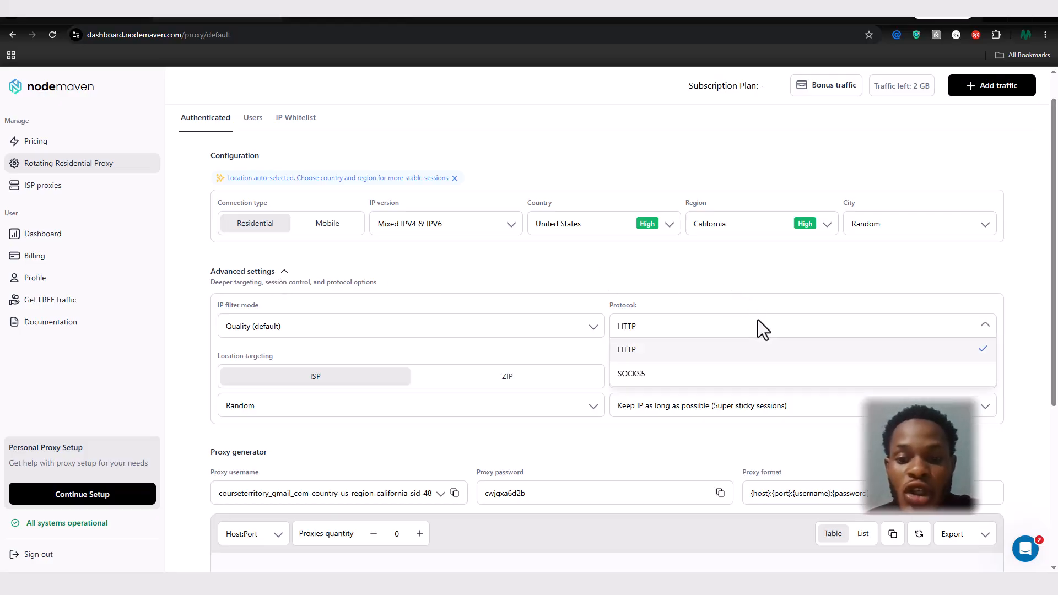
{"action": "left_click", "coordinate": [676, 375]}
{"action": "left_click", "coordinate": [719, 333]}
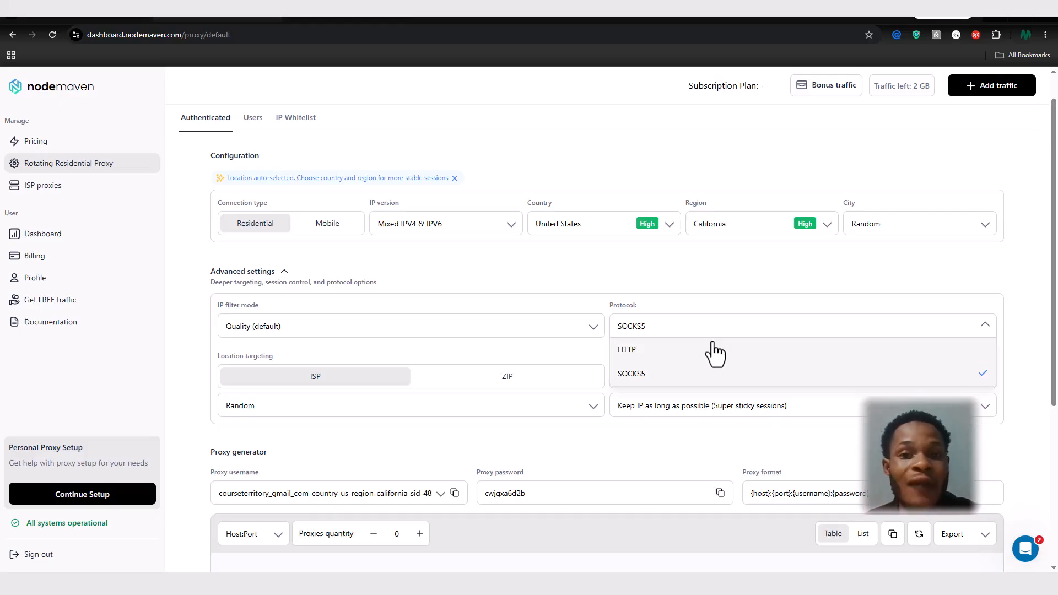
{"action": "left_click", "coordinate": [696, 381]}
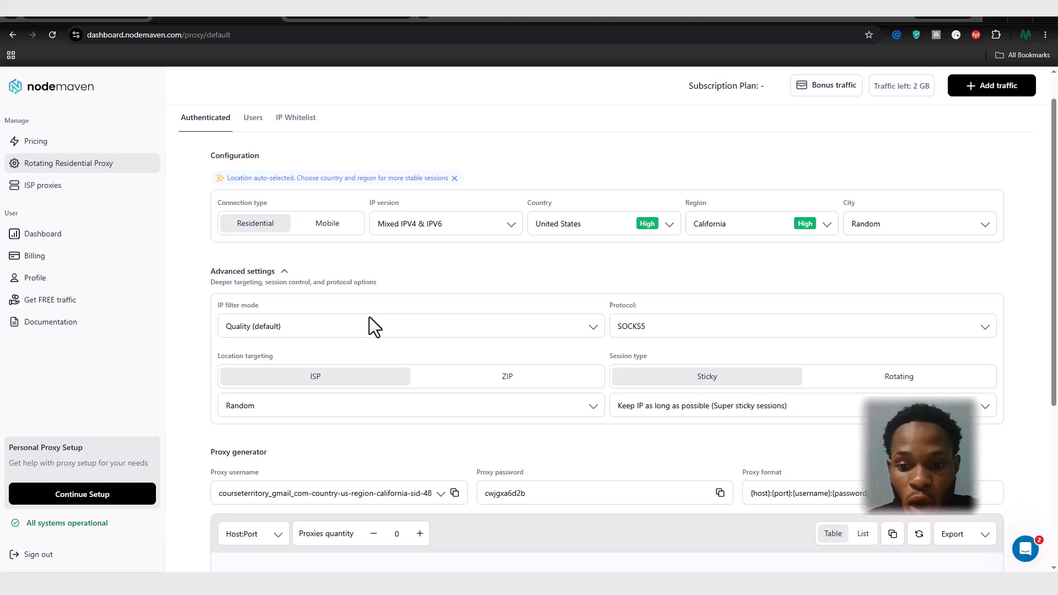
{"action": "left_click_drag", "start_coordinate": [665, 357], "coordinate": [601, 360]}
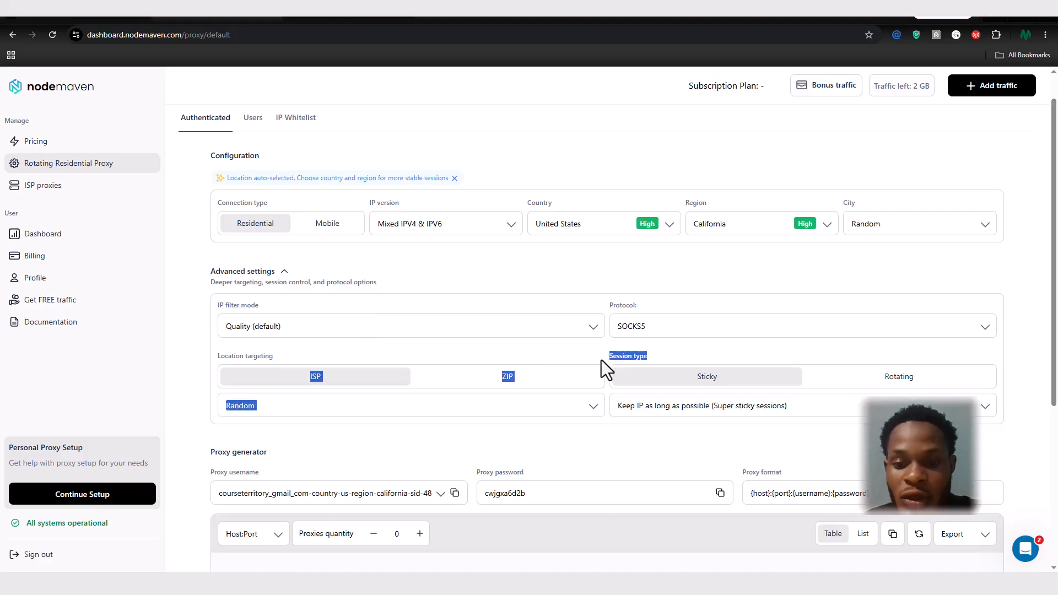
{"action": "left_click", "coordinate": [729, 356]}
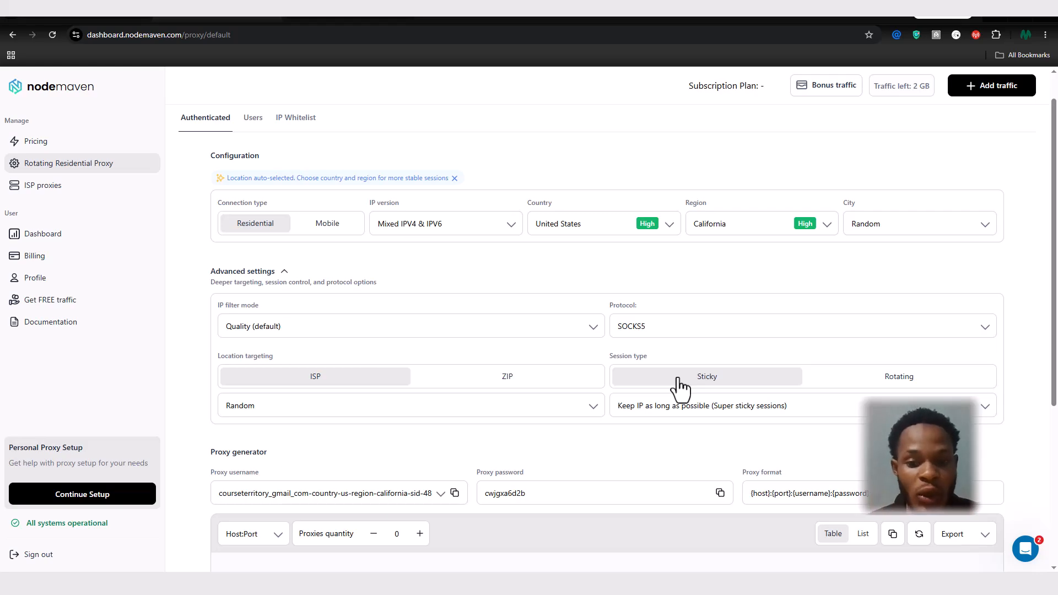
Step: Examine the internet providers offered for ISP location targeting in the advanced proxy settings
{"action": "scroll", "coordinate": [677, 378], "scroll_direction": "down", "scroll_amount": 2}
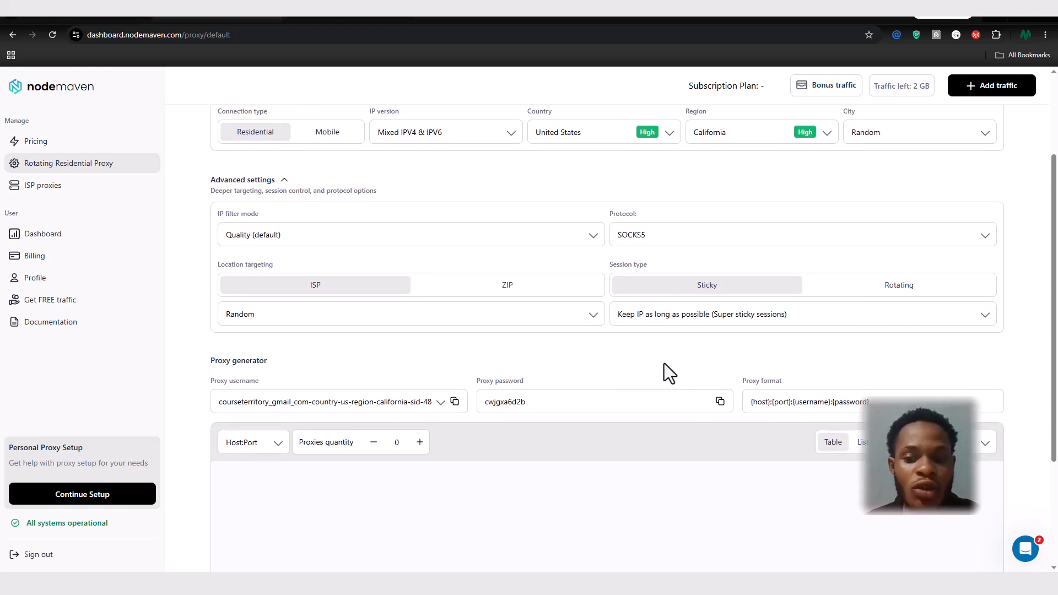
{"action": "left_click", "coordinate": [559, 313]}
{"action": "scroll", "coordinate": [513, 391], "scroll_direction": "down", "scroll_amount": 2}
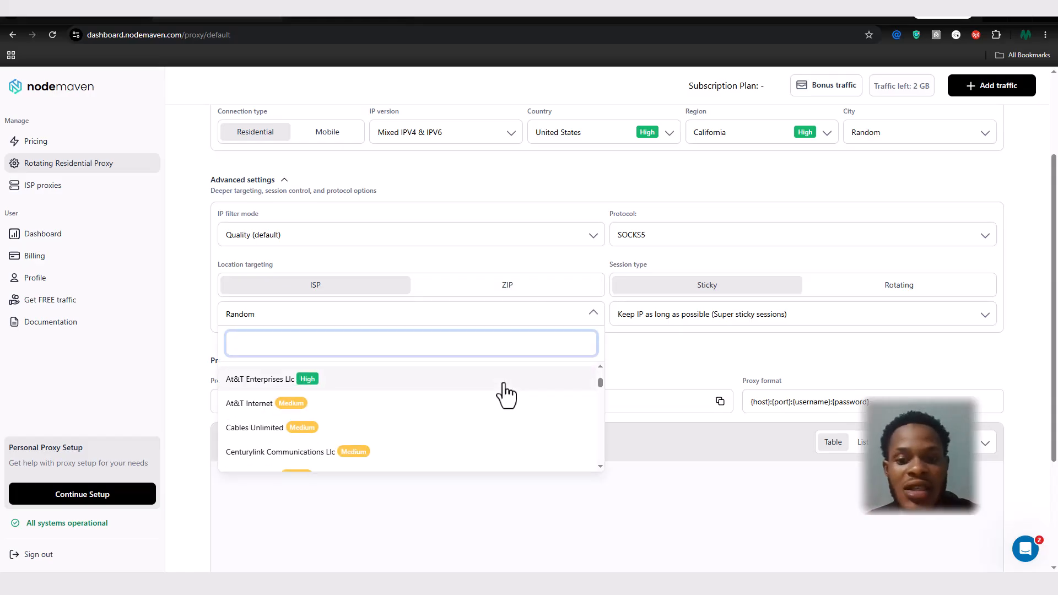
{"action": "left_click", "coordinate": [622, 371]}
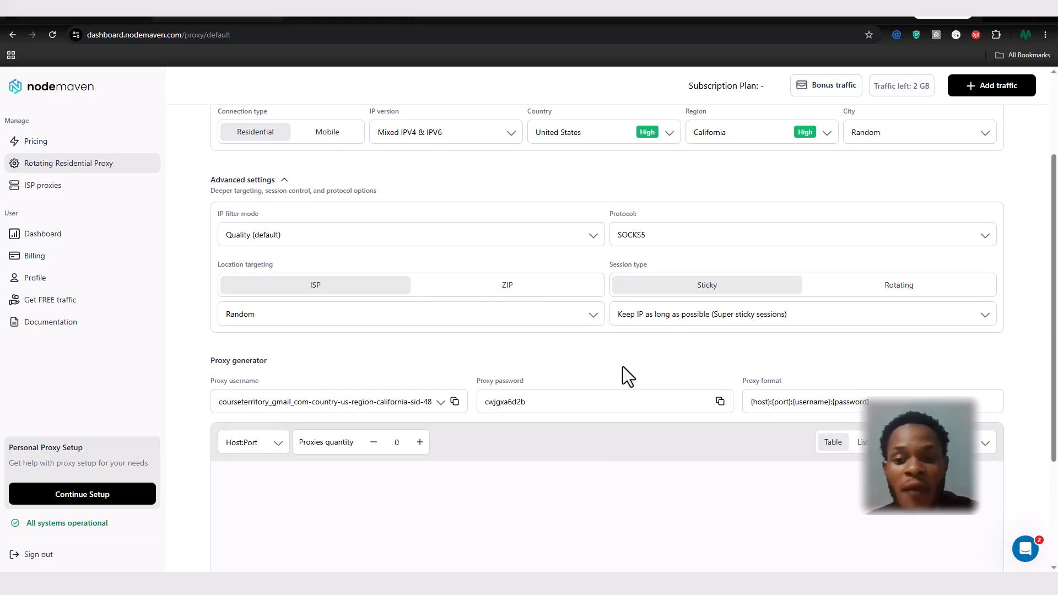
{"action": "scroll", "coordinate": [622, 369], "scroll_direction": "up", "scroll_amount": 1}
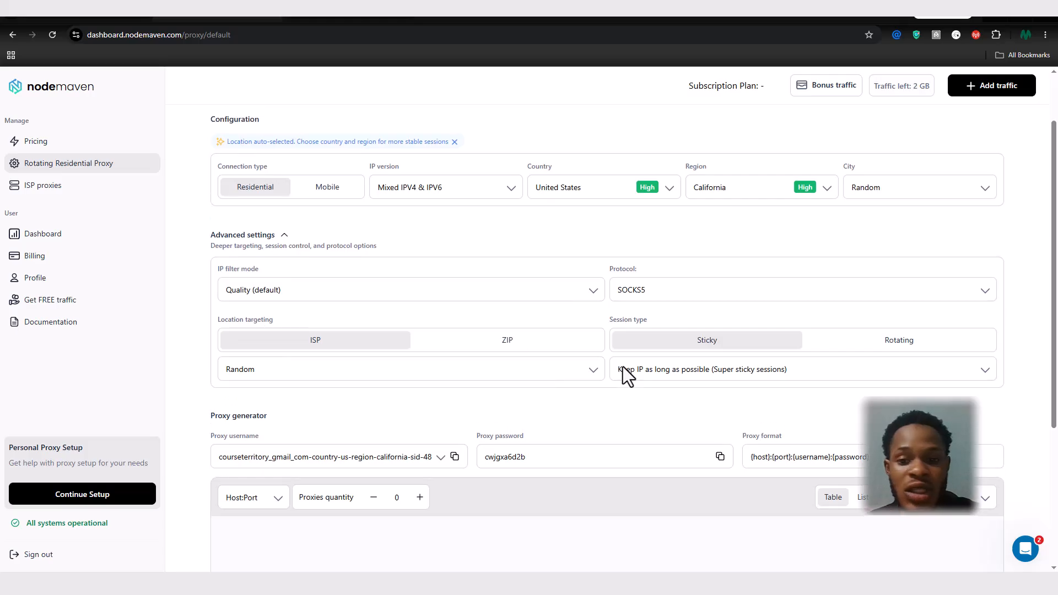
Step: Raise the proxies quantity in the proxy generator to 9
{"action": "scroll", "coordinate": [623, 370], "scroll_direction": "down", "scroll_amount": 2}
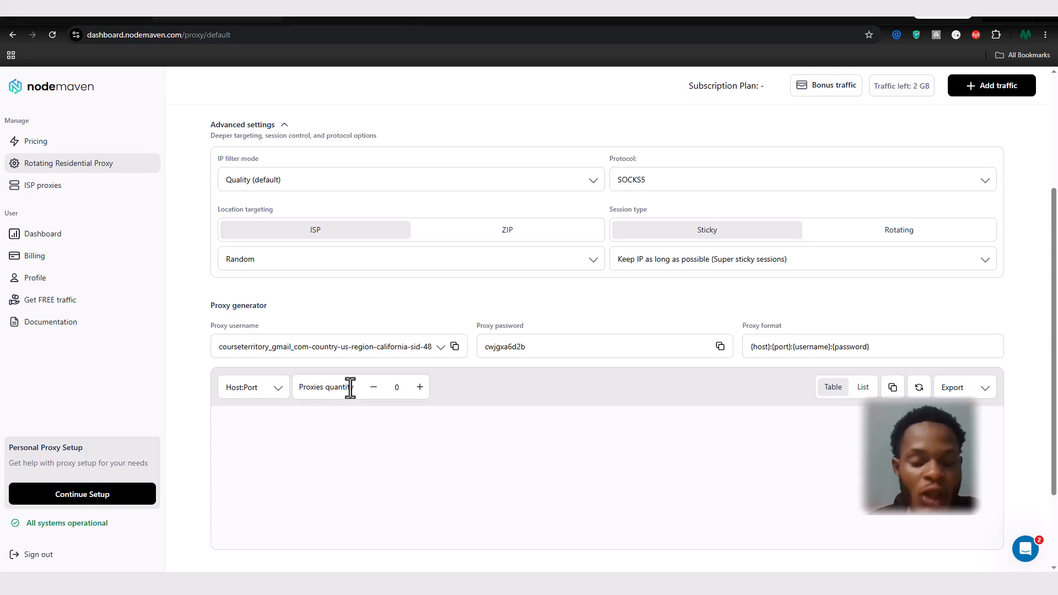
{"action": "left_click", "coordinate": [417, 390]}
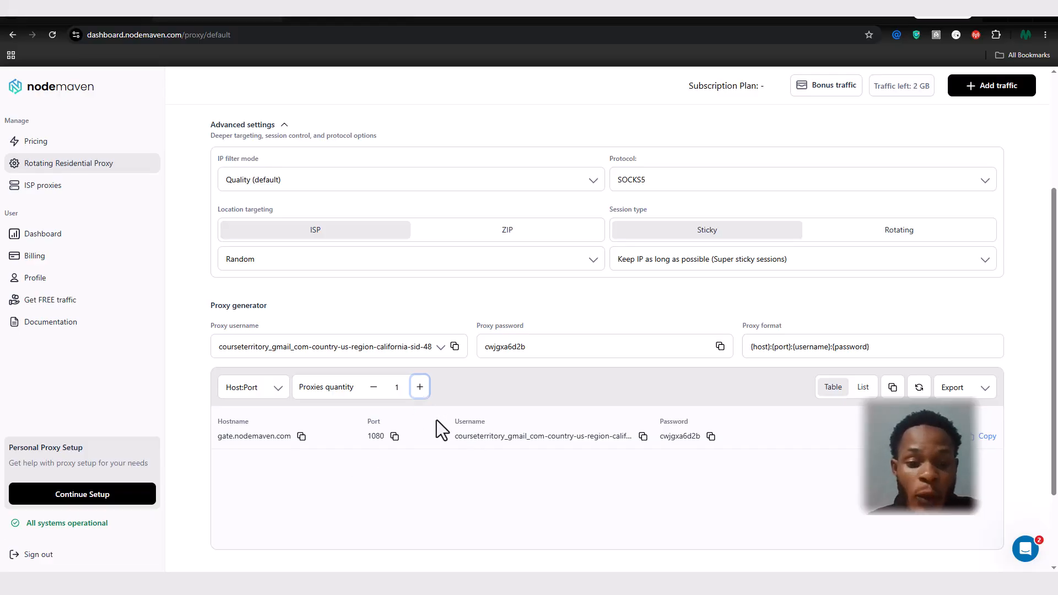
{"action": "left_click", "coordinate": [420, 389]}
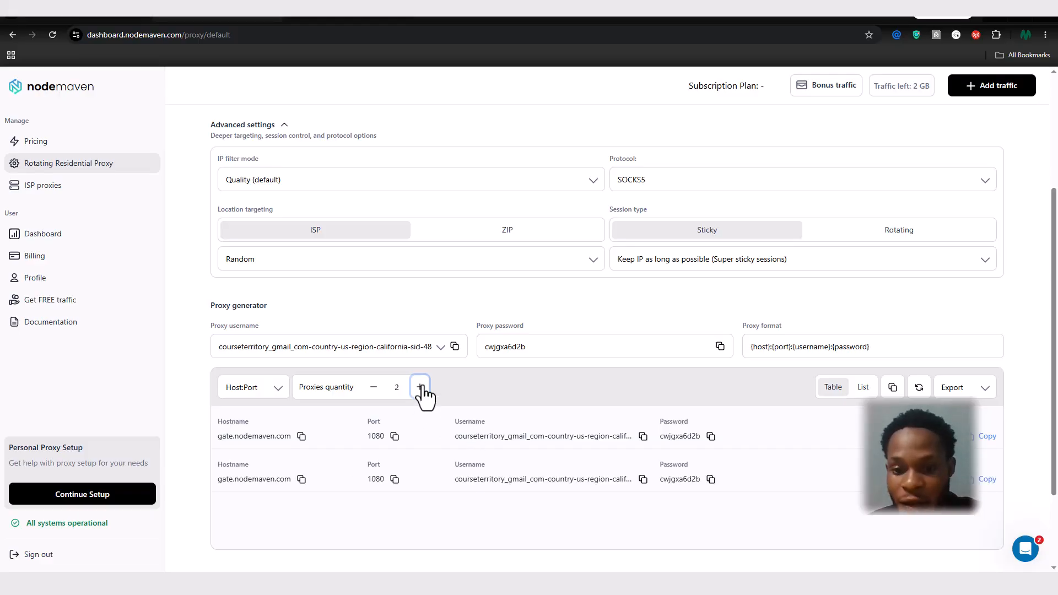
{"action": "left_click", "coordinate": [421, 389]}
{"action": "left_click", "coordinate": [420, 388]}
{"action": "left_click", "coordinate": [421, 389]}
{"action": "scroll", "coordinate": [422, 389], "scroll_direction": "down", "scroll_amount": 2}
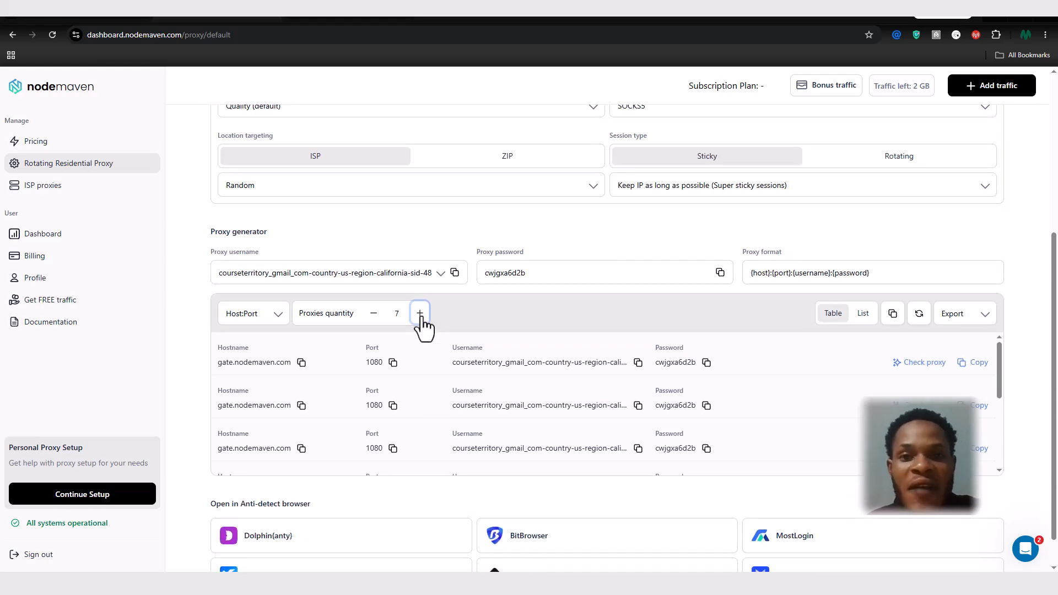
Step: Reduce the proxies quantity to 1 and copy the generated proxy in Host:Port format
{"action": "left_click", "coordinate": [374, 313]}
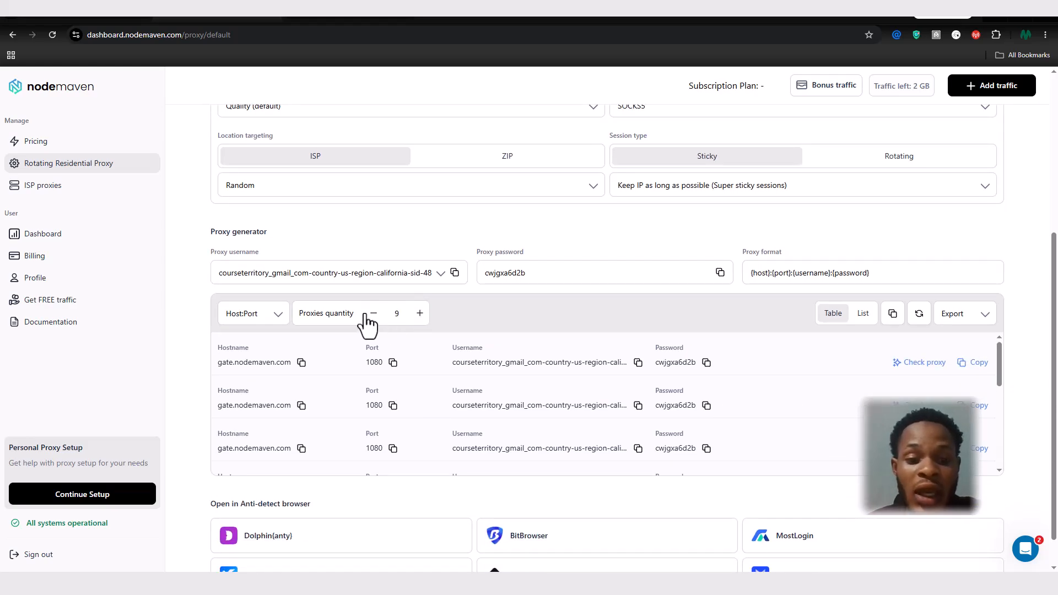
{"action": "left_click", "coordinate": [373, 313]}
{"action": "left_click", "coordinate": [374, 313]}
{"action": "left_click", "coordinate": [374, 313]}
{"action": "left_click", "coordinate": [373, 313]}
{"action": "left_click", "coordinate": [373, 313]}
{"action": "left_click", "coordinate": [373, 313]}
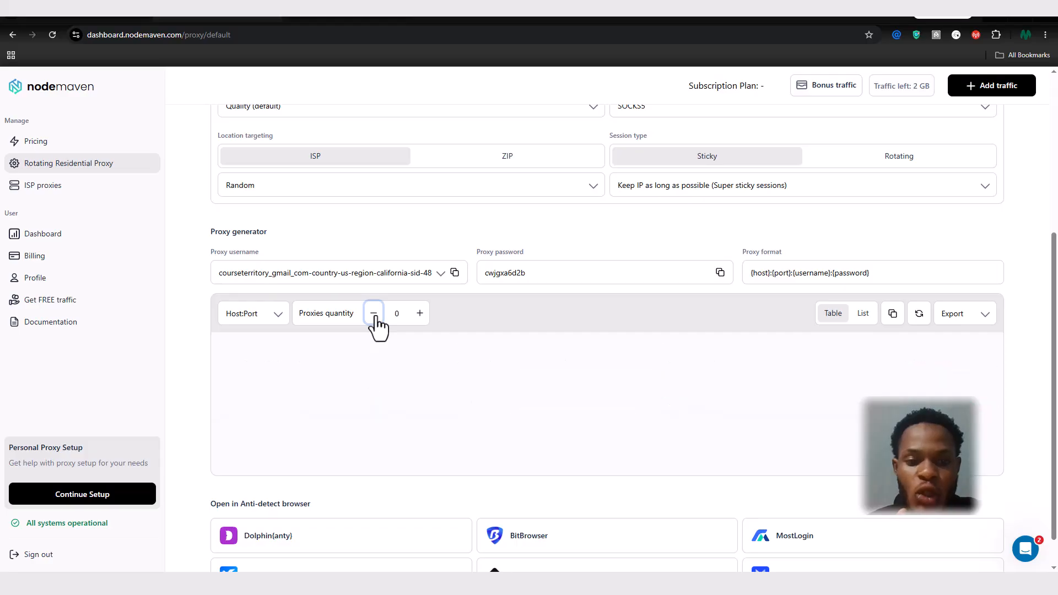
{"action": "left_click", "coordinate": [419, 318]}
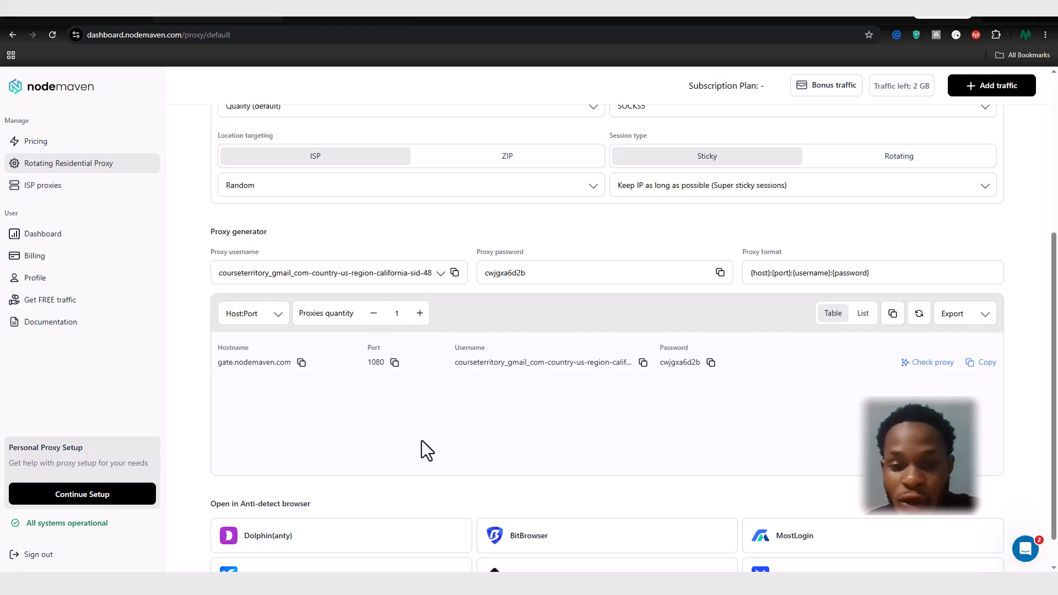
{"action": "left_click", "coordinate": [892, 325]}
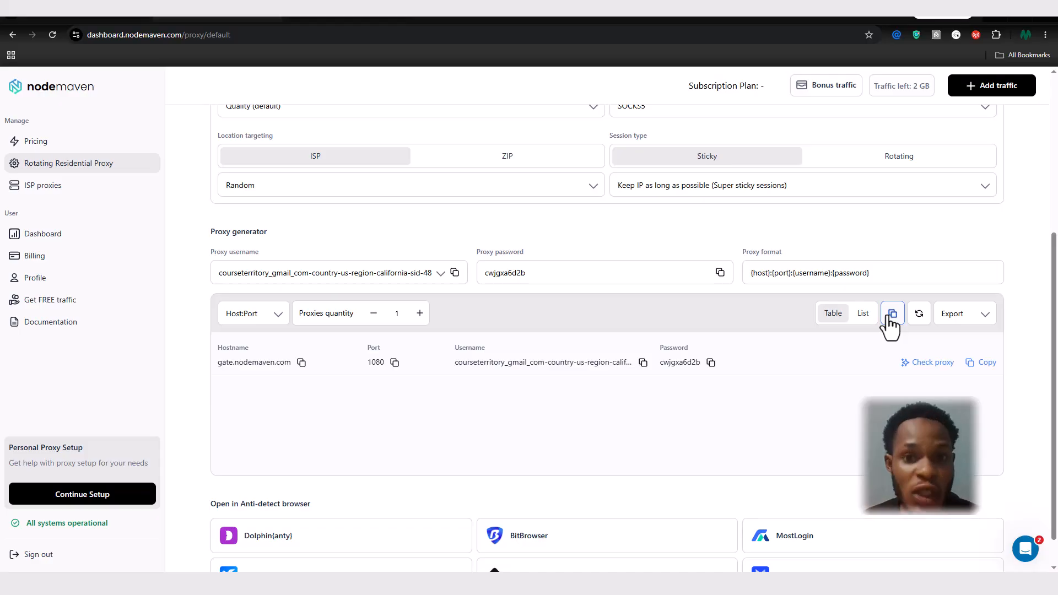
Step: Switch to AdsPower and start a new browser profile named "Titok Account 1"
{"action": "scroll", "coordinate": [884, 321], "scroll_direction": "down", "scroll_amount": 1}
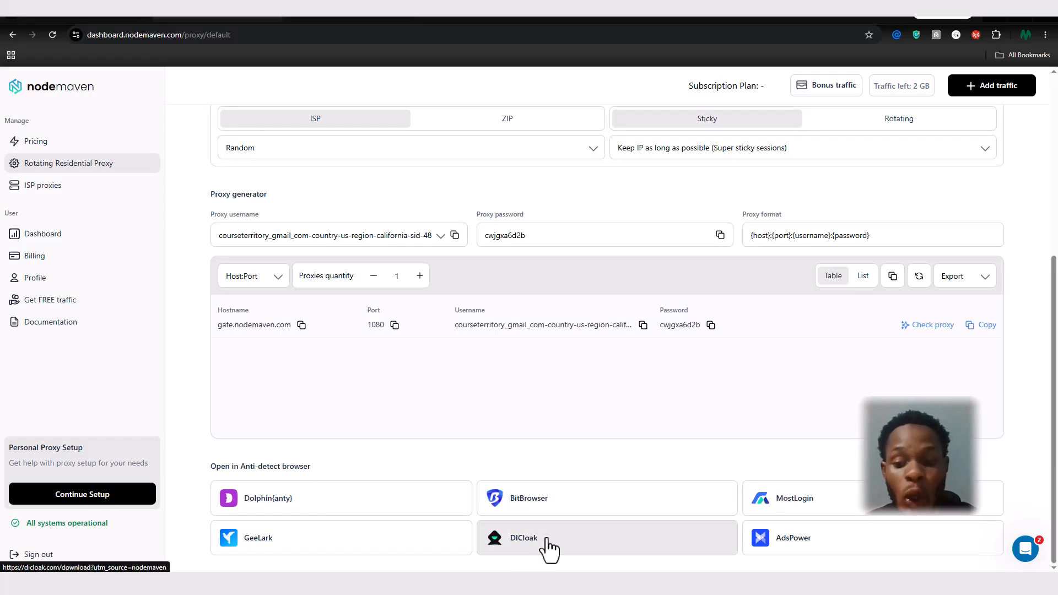
{"action": "left_click", "coordinate": [832, 539]}
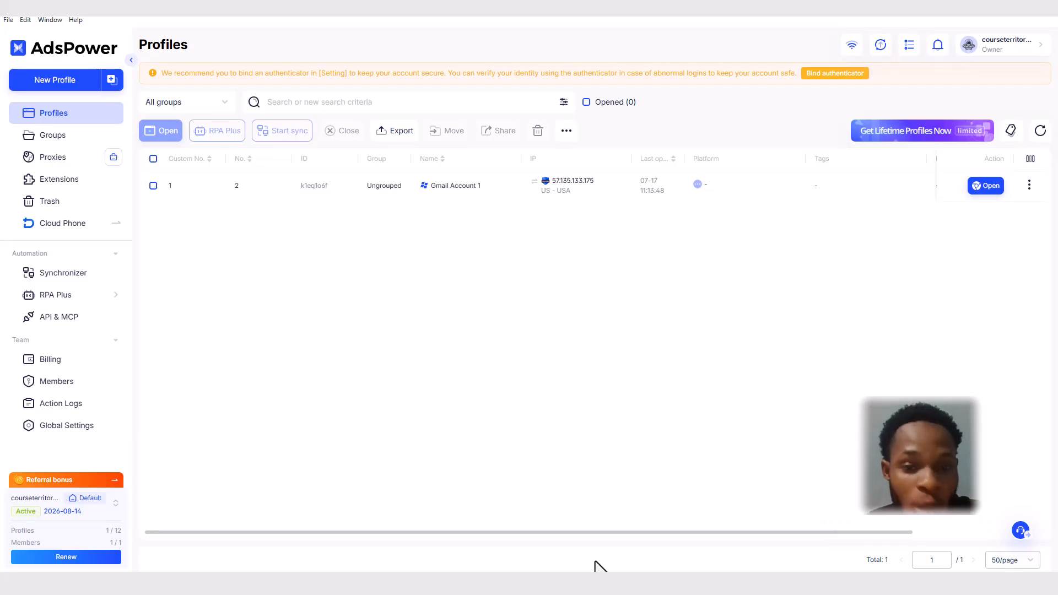
{"action": "left_click", "coordinate": [46, 86]}
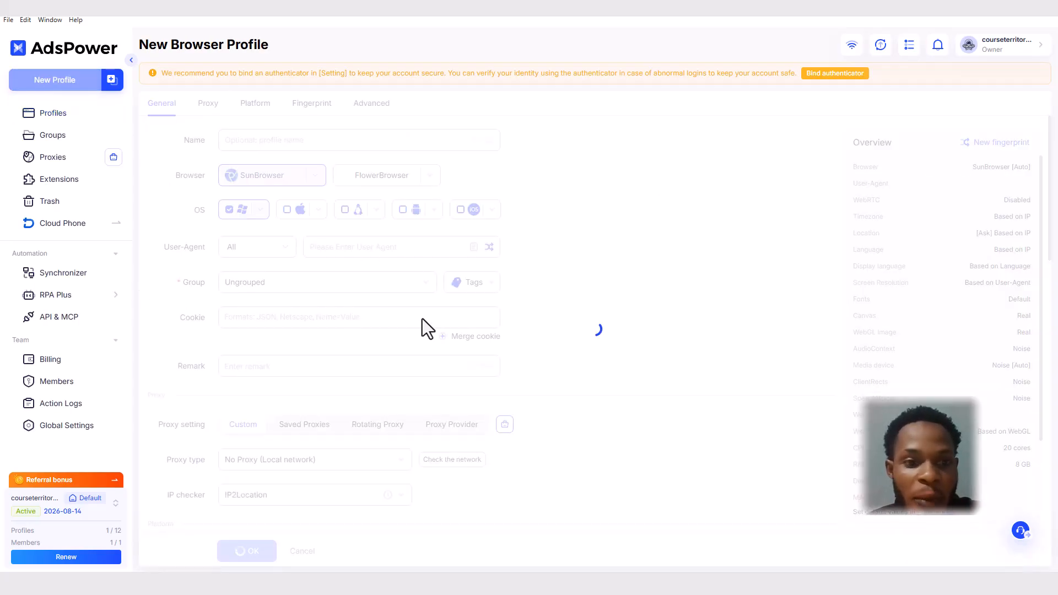
{"action": "left_click", "coordinate": [425, 146]}
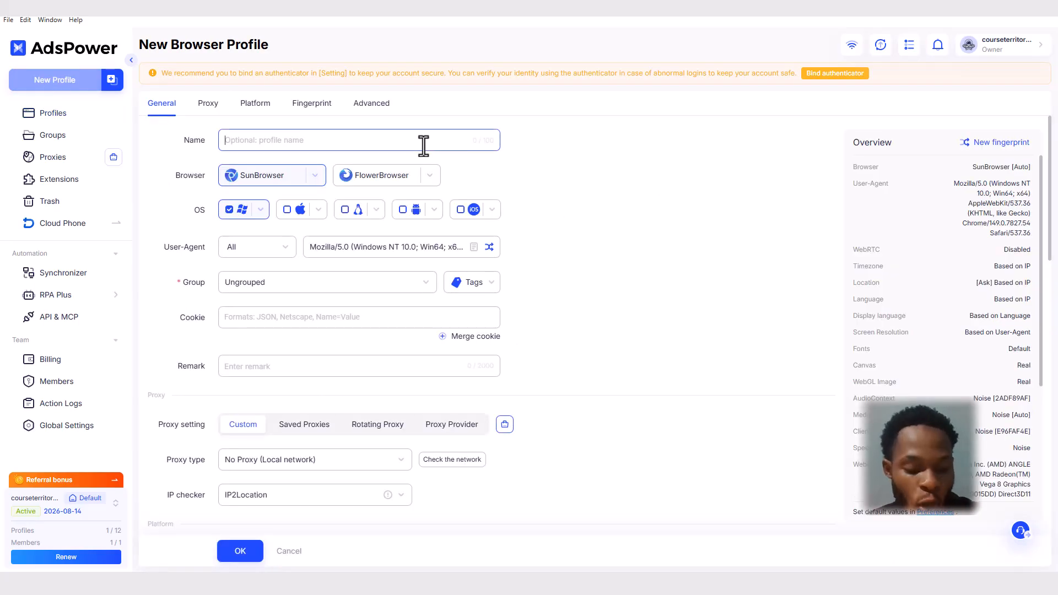
{"action": "type", "text": "Titok "}
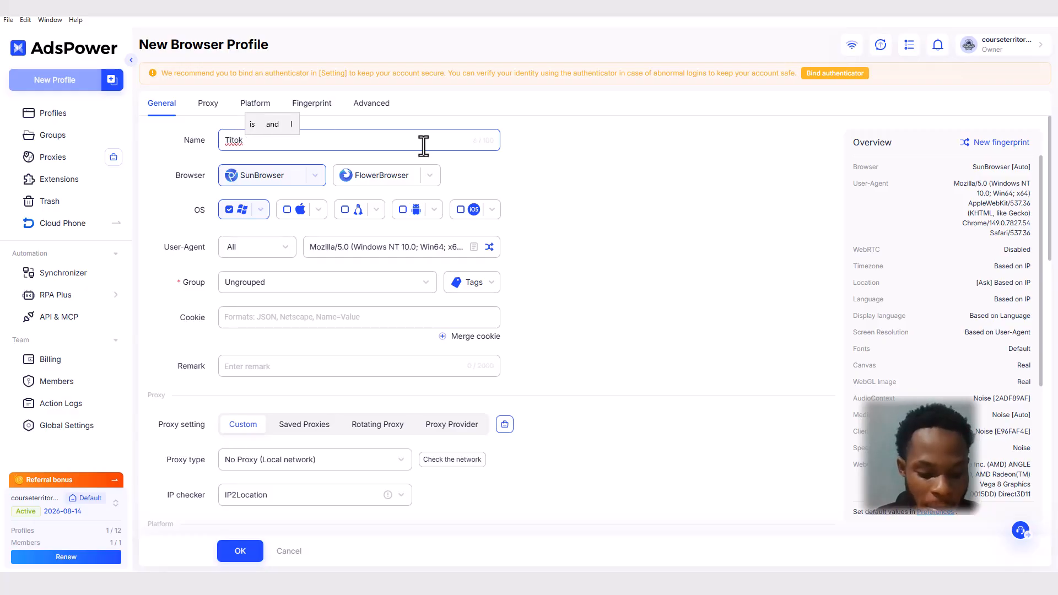
{"action": "type", "text": "Account 1"}
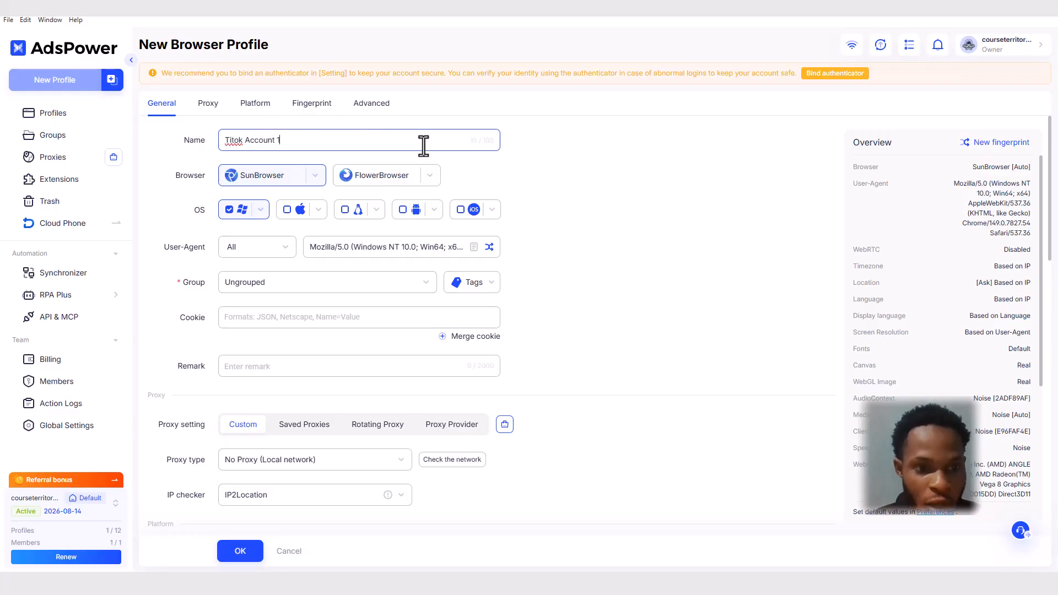
{"action": "left_click", "coordinate": [593, 209]}
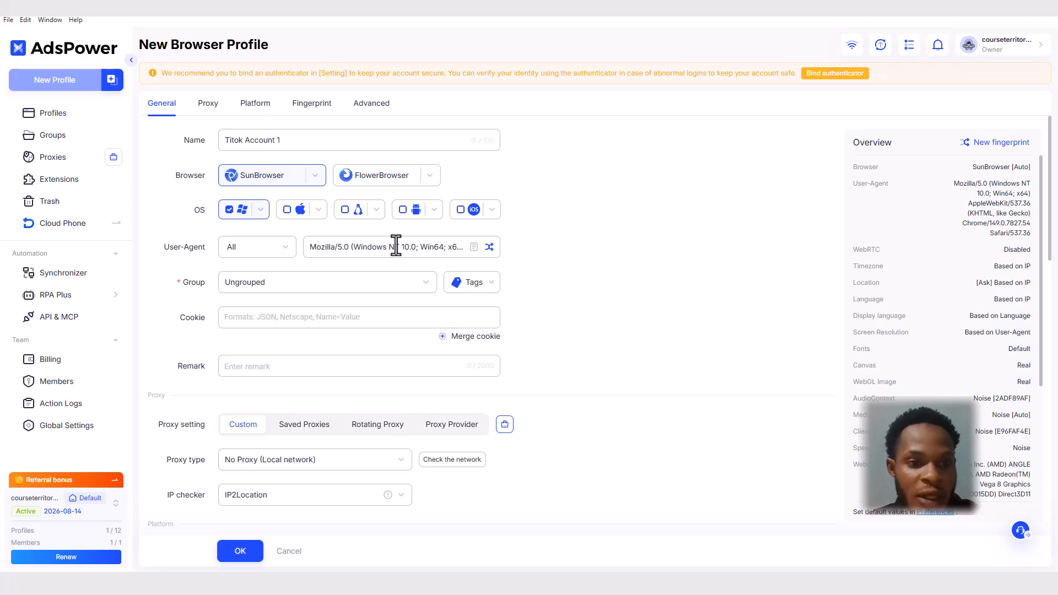
Step: Go to the new profile's proxy settings, then return to NodeMaven and copy the single generated proxy in Protocol format
{"action": "left_click_drag", "start_coordinate": [175, 175], "coordinate": [194, 176]}
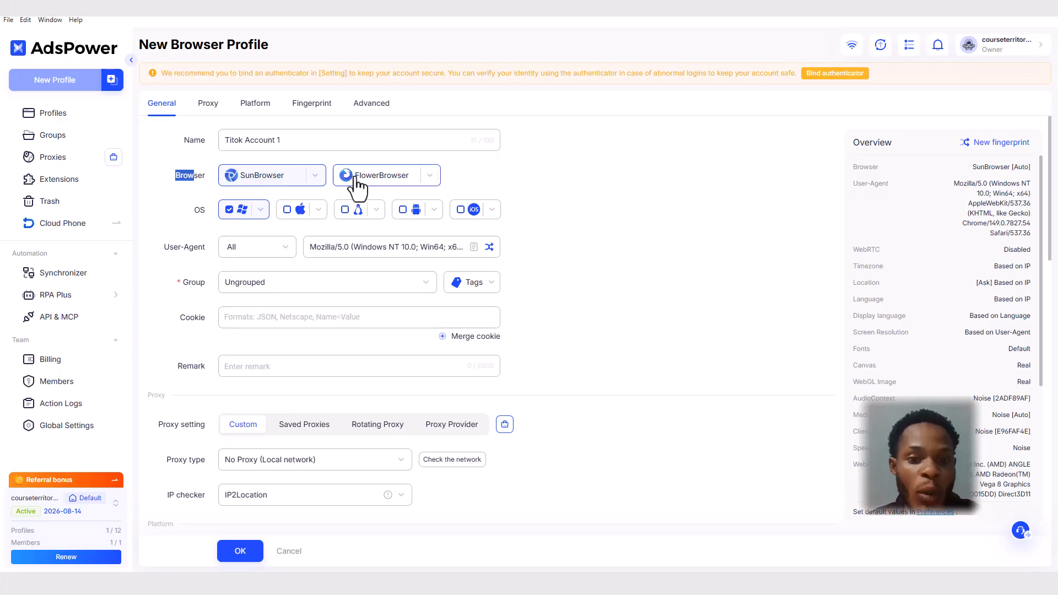
{"action": "scroll", "coordinate": [425, 264], "scroll_direction": "down", "scroll_amount": 1}
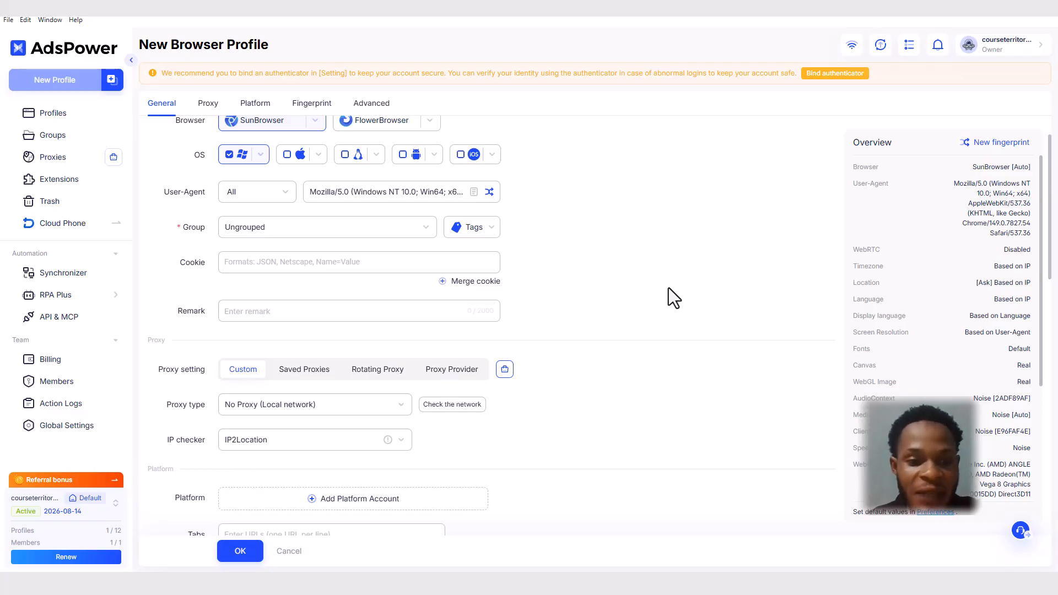
{"action": "scroll", "coordinate": [612, 404], "scroll_direction": "down", "scroll_amount": 2}
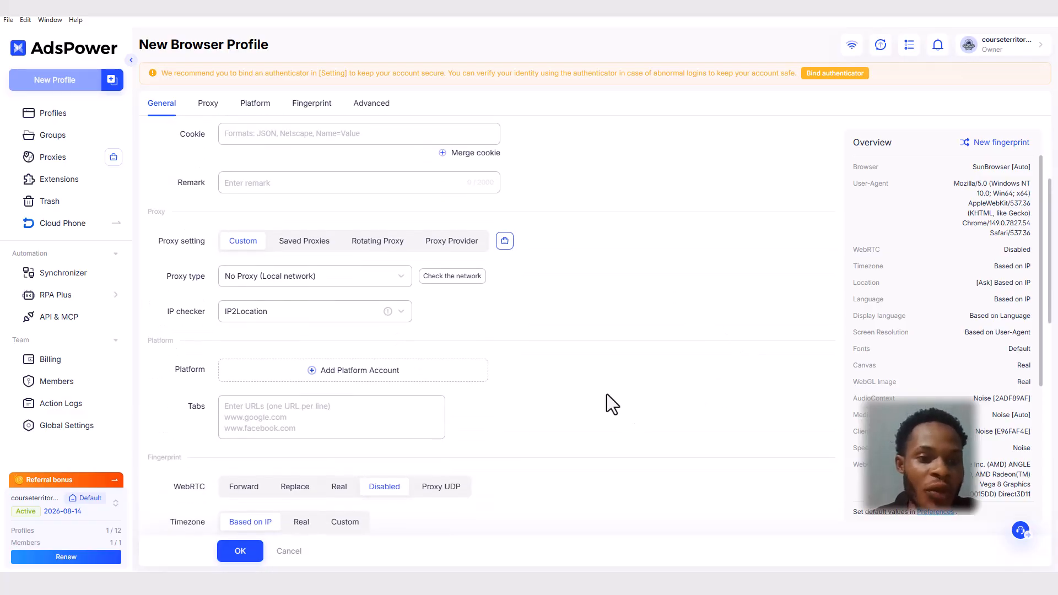
{"action": "left_click", "coordinate": [208, 109]}
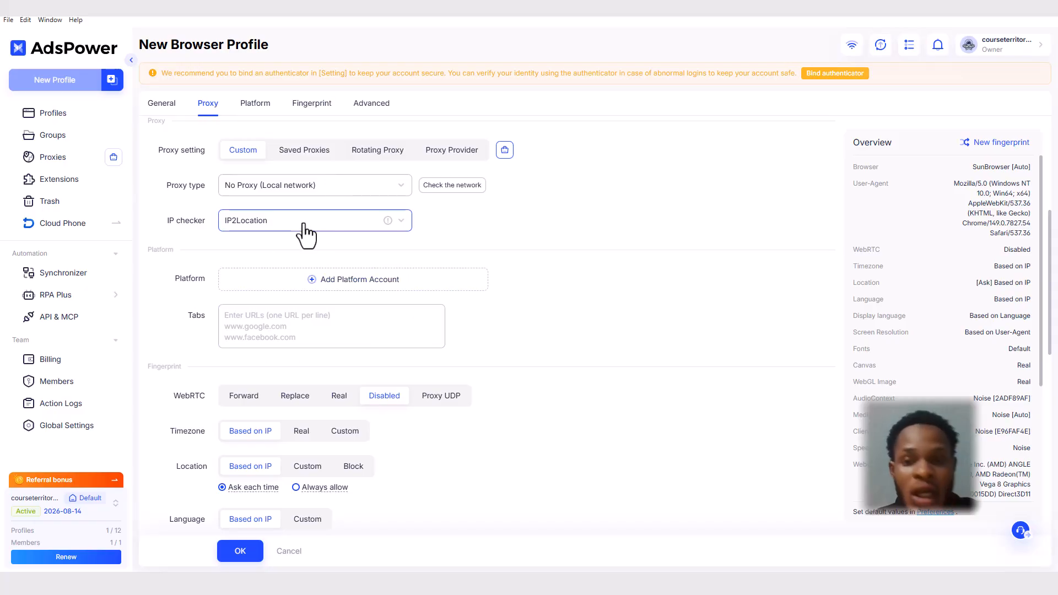
{"action": "key", "text": "alt+Tab"}
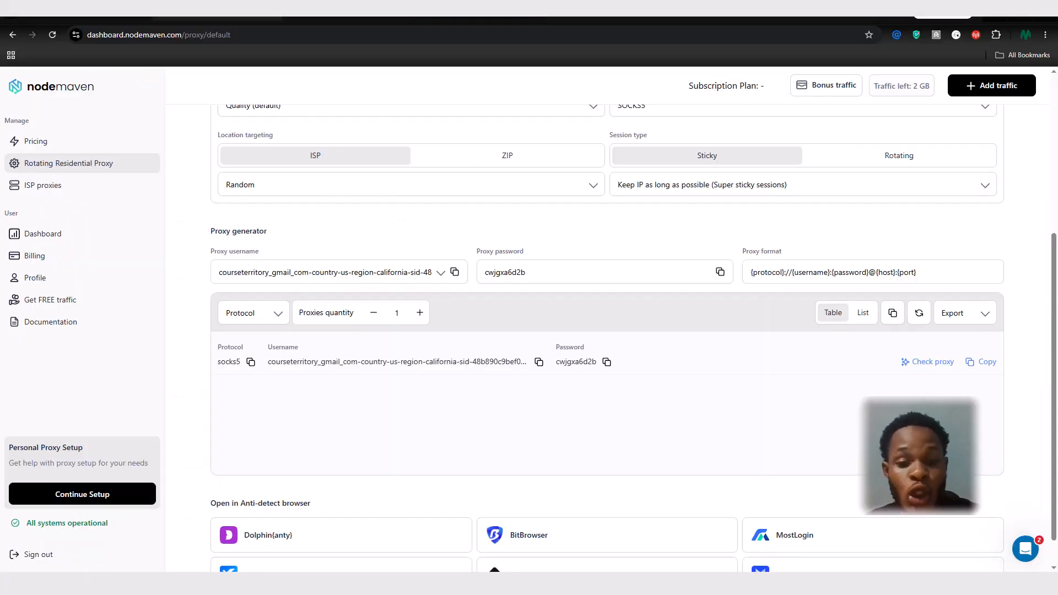
{"action": "left_click", "coordinate": [893, 313]}
Step: Back in AdsPower, paste the copied proxy into the Socks5 settings to fill host gate.nodemaven.com, port 1080, proxy username and proxy password
{"action": "key", "text": "alt+Tab"}
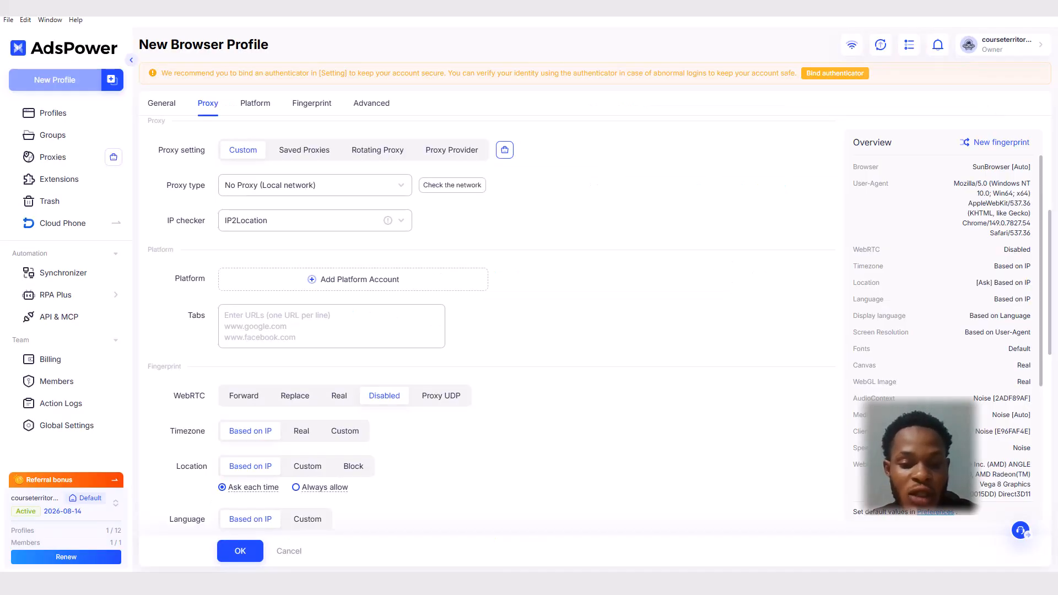
{"action": "mouse_move", "coordinate": [456, 583]}
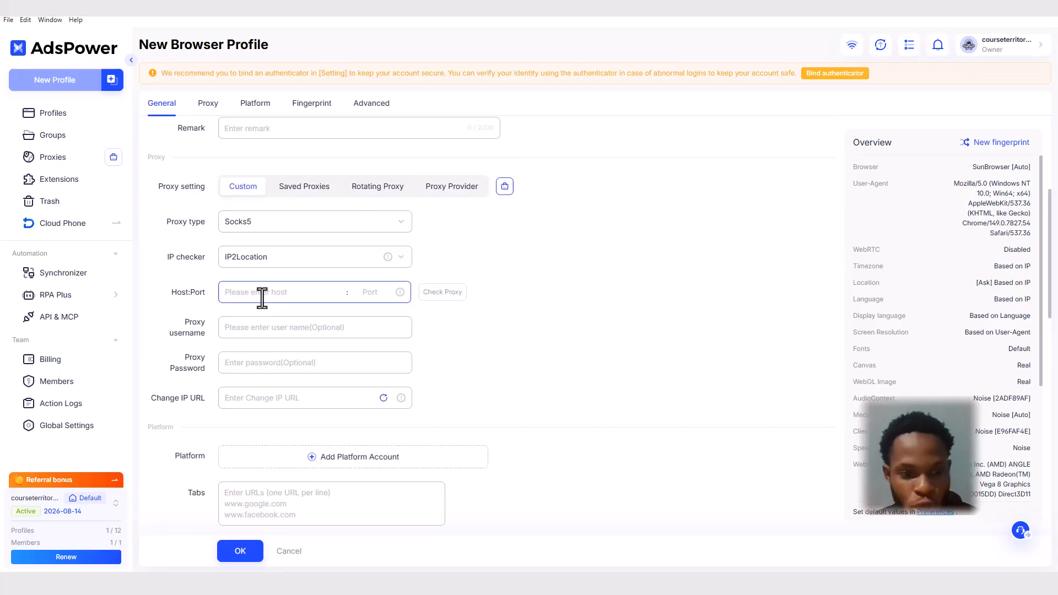
{"action": "key", "text": "ctrl+v"}
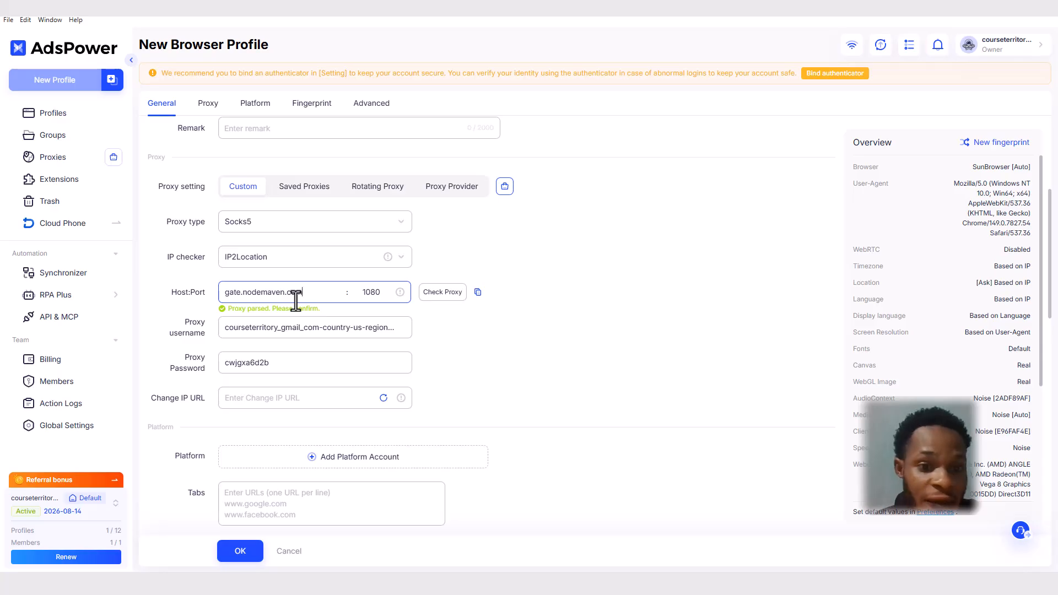
{"action": "left_click", "coordinate": [458, 346]}
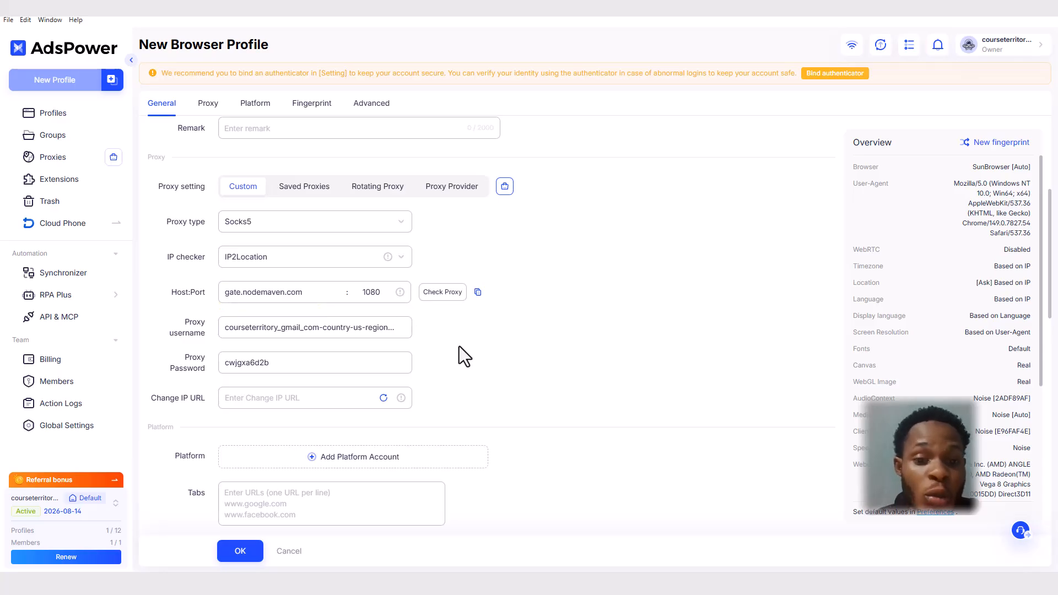
Step: Run the proxy check for the new profile and examine the IP address and location it reports
{"action": "left_click", "coordinate": [440, 302]}
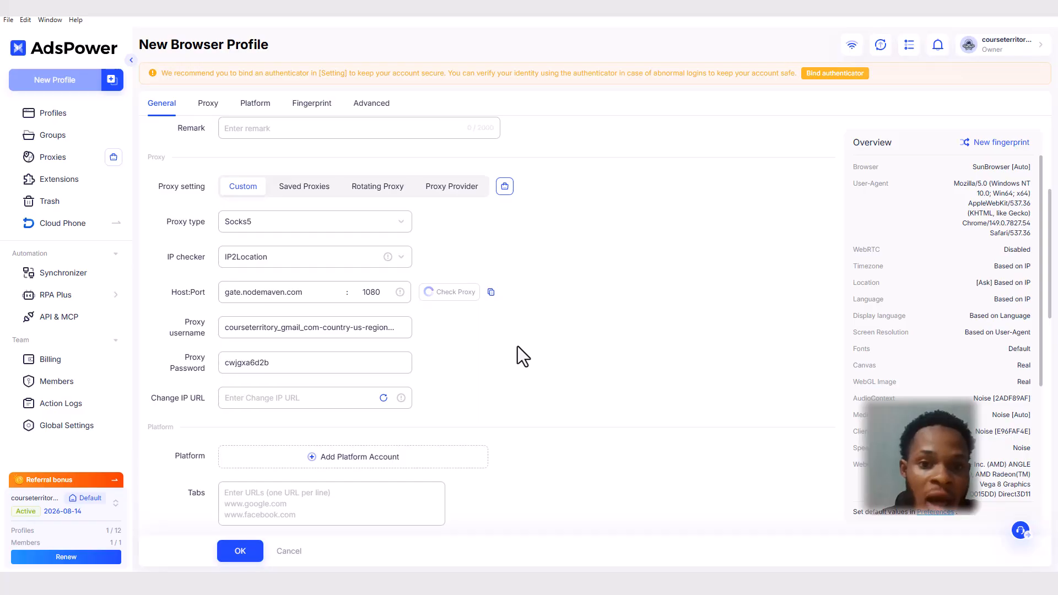
{"action": "scroll", "coordinate": [518, 346], "scroll_direction": "down", "scroll_amount": 1}
{"action": "scroll", "coordinate": [518, 346], "scroll_direction": "down", "scroll_amount": 1}
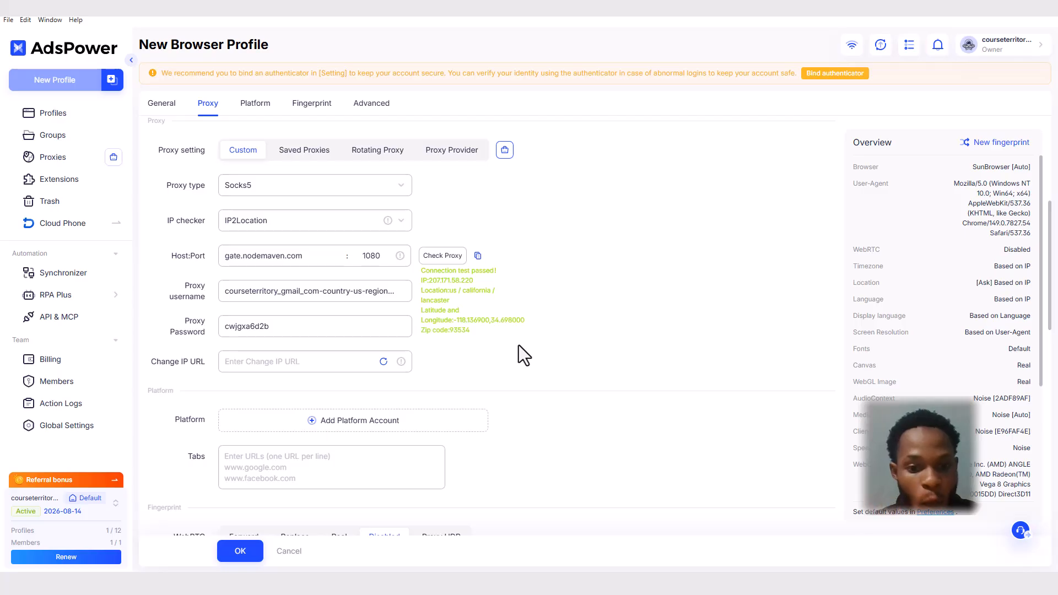
{"action": "left_click_drag", "start_coordinate": [518, 345], "coordinate": [426, 290]}
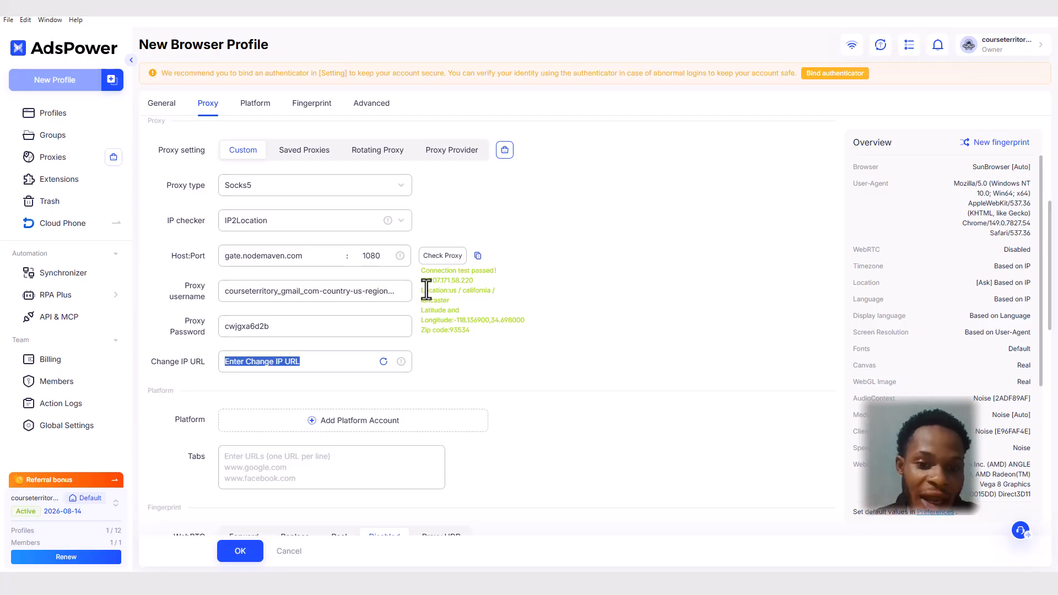
{"action": "left_click", "coordinate": [546, 329]}
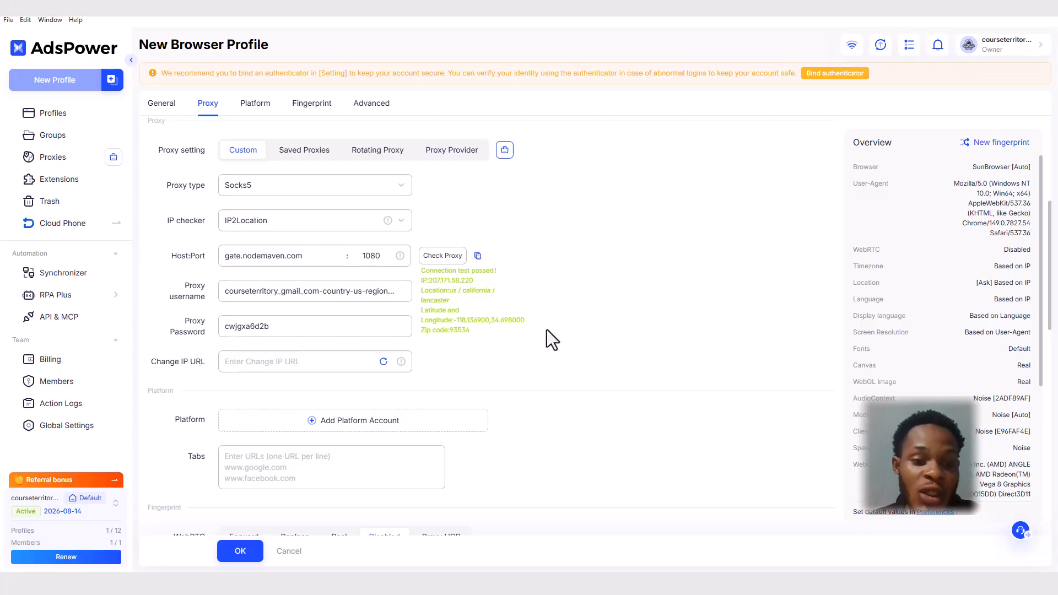
Step: Keep the profile's default platform and fingerprint settings, create the browser profile and open it
{"action": "scroll", "coordinate": [547, 329], "scroll_direction": "down", "scroll_amount": 1}
{"action": "scroll", "coordinate": [550, 332], "scroll_direction": "down", "scroll_amount": 2}
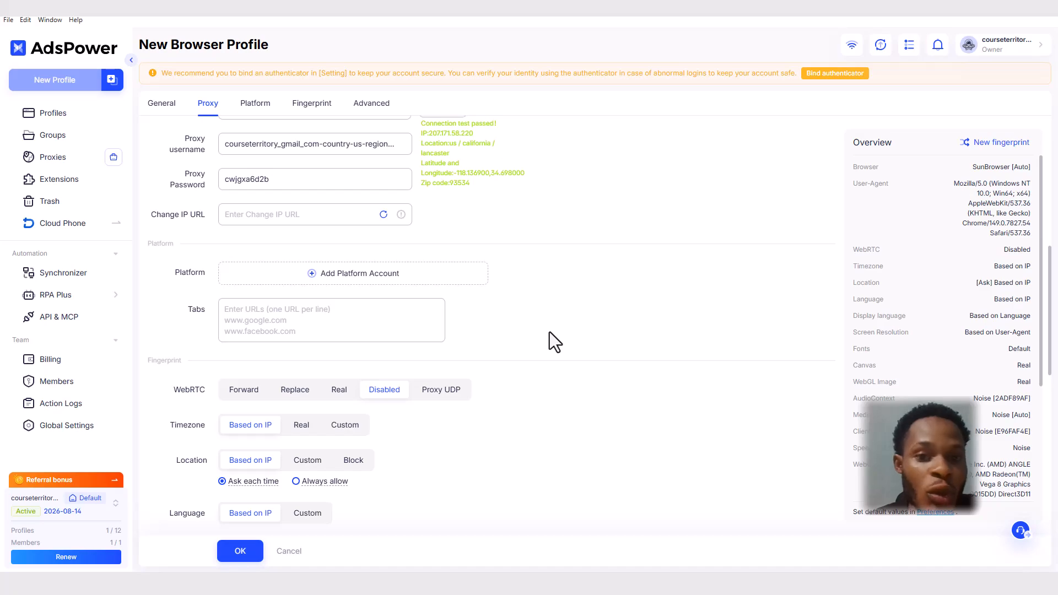
{"action": "scroll", "coordinate": [550, 332], "scroll_direction": "down", "scroll_amount": 5}
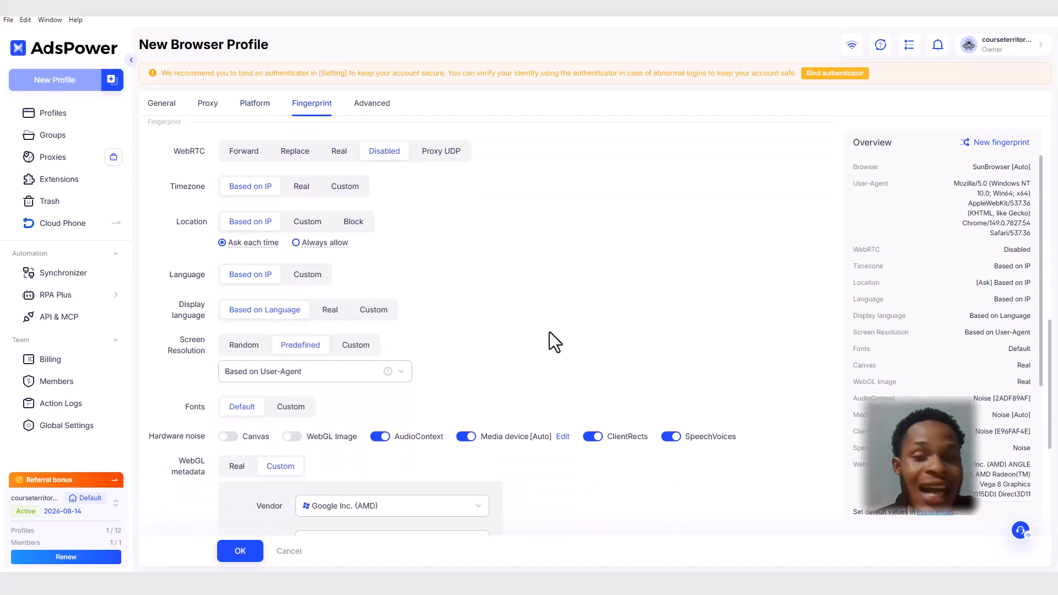
{"action": "scroll", "coordinate": [548, 419], "scroll_direction": "down", "scroll_amount": 4}
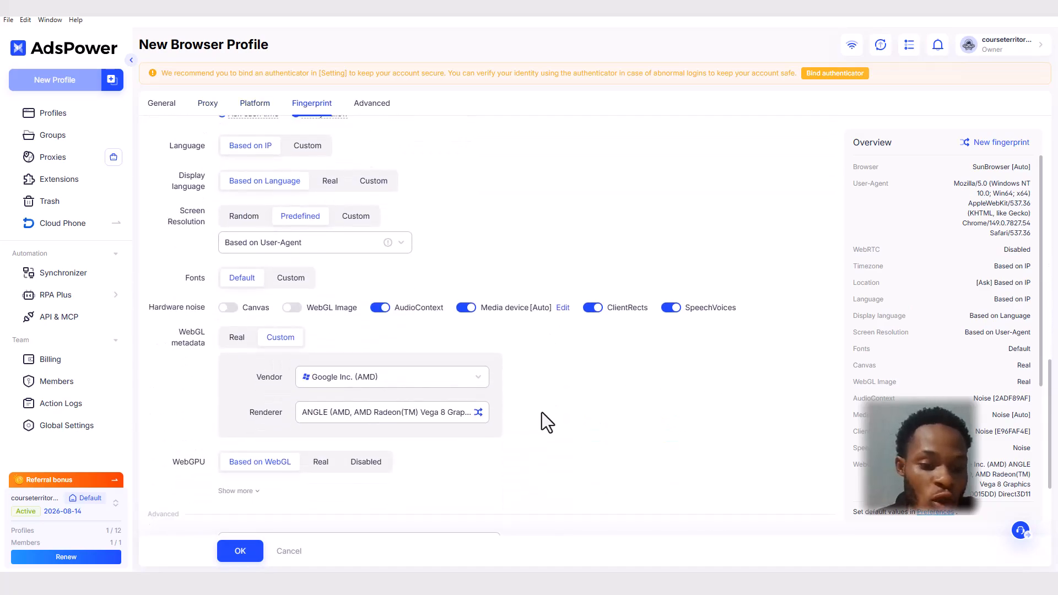
{"action": "left_click", "coordinate": [247, 553]}
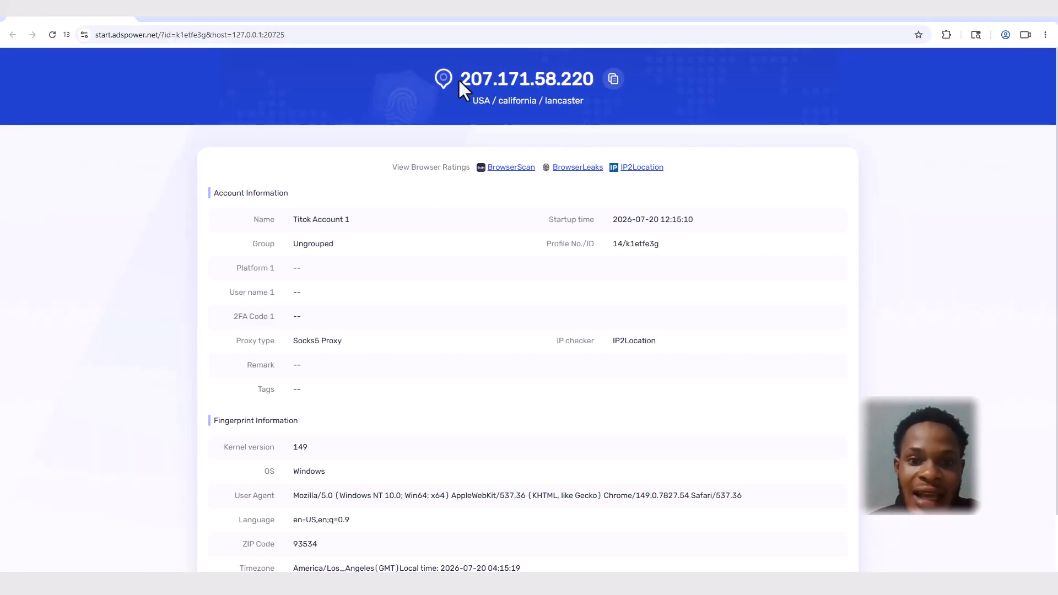
Step: Examine the IP address on the profile's start page and open iphey.com to test the browser fingerprint
{"action": "left_click_drag", "start_coordinate": [458, 78], "coordinate": [577, 91]}
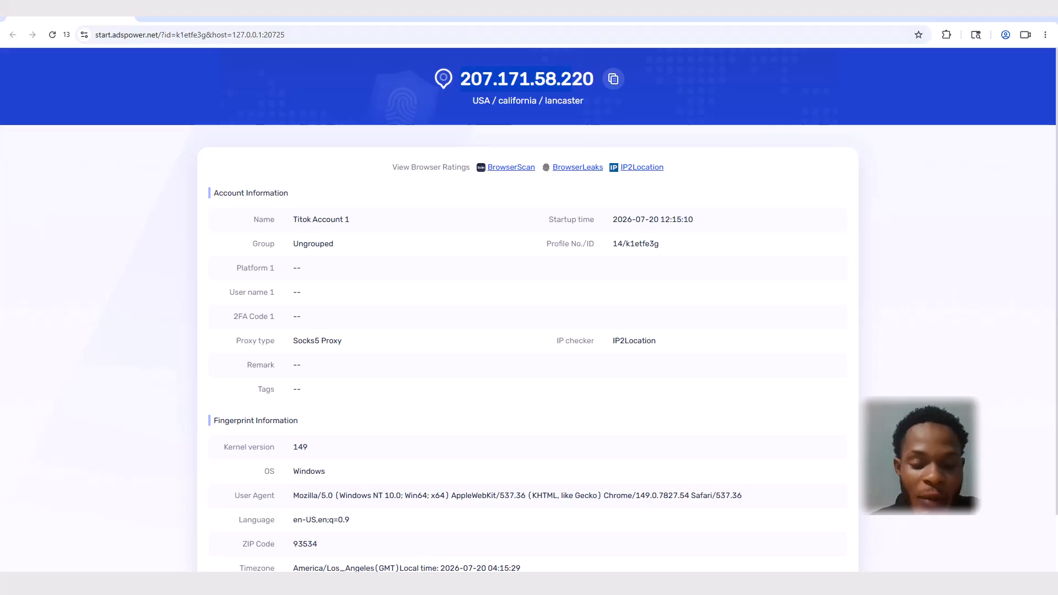
{"action": "left_click", "coordinate": [401, 583]}
{"action": "scroll", "coordinate": [697, 322], "scroll_direction": "up", "scroll_amount": 4}
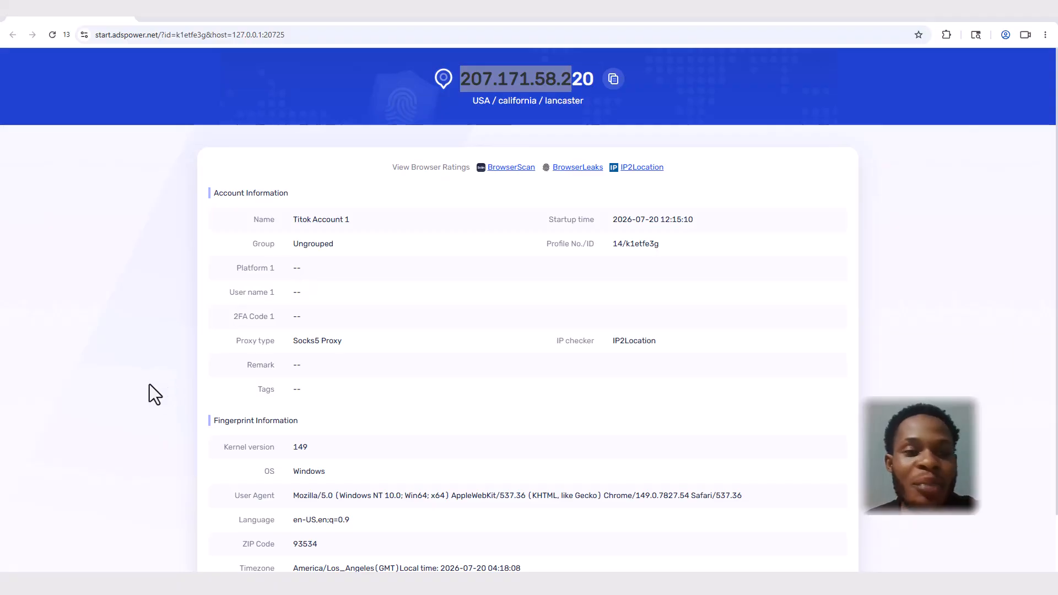
{"action": "left_click", "coordinate": [179, 18]}
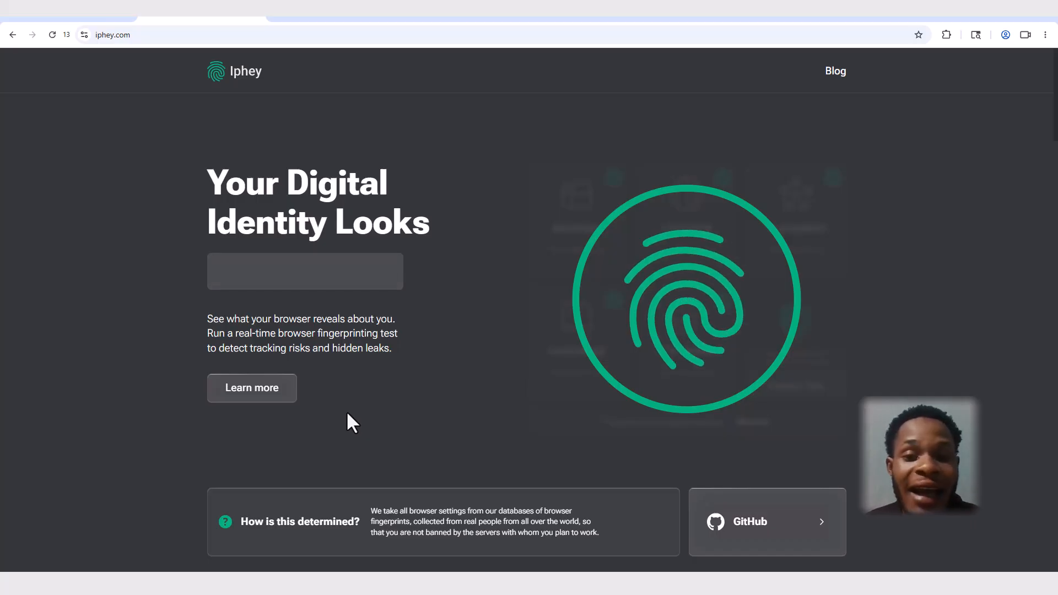
Step: Examine the digital identity verdict and the fingerprint details on the iphey.com results page
{"action": "scroll", "coordinate": [424, 339], "scroll_direction": "down", "scroll_amount": 1}
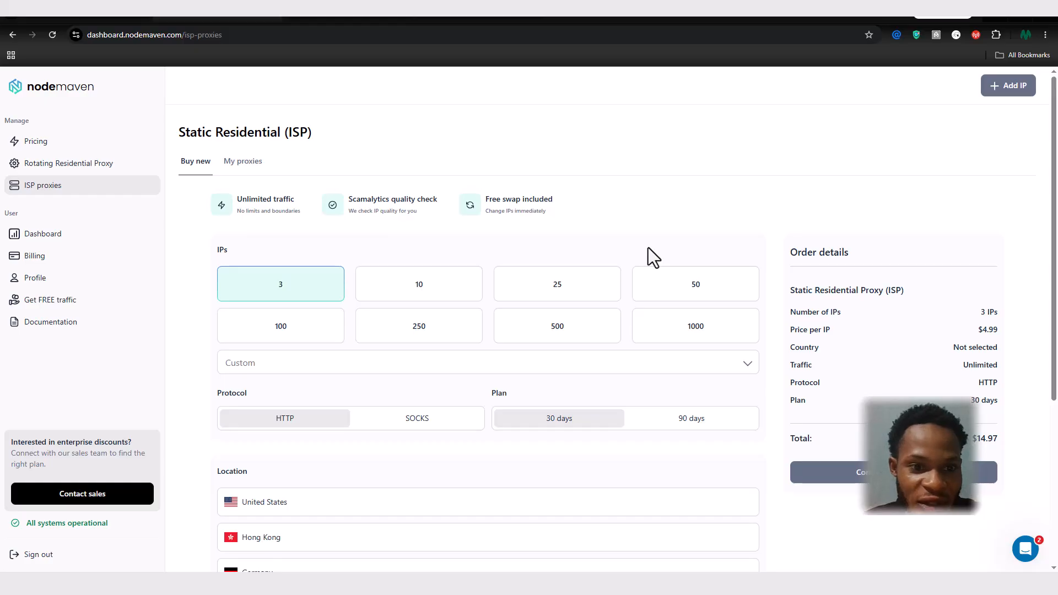
Step: In the NodeMaven dashboard, configure a Static Residential (ISP) order with 1000 IPs, SOCKS protocol and a 90-day plan, and review the locations
{"action": "left_click_drag", "start_coordinate": [292, 213], "coordinate": [237, 198]}
{"action": "left_click", "coordinate": [253, 212]}
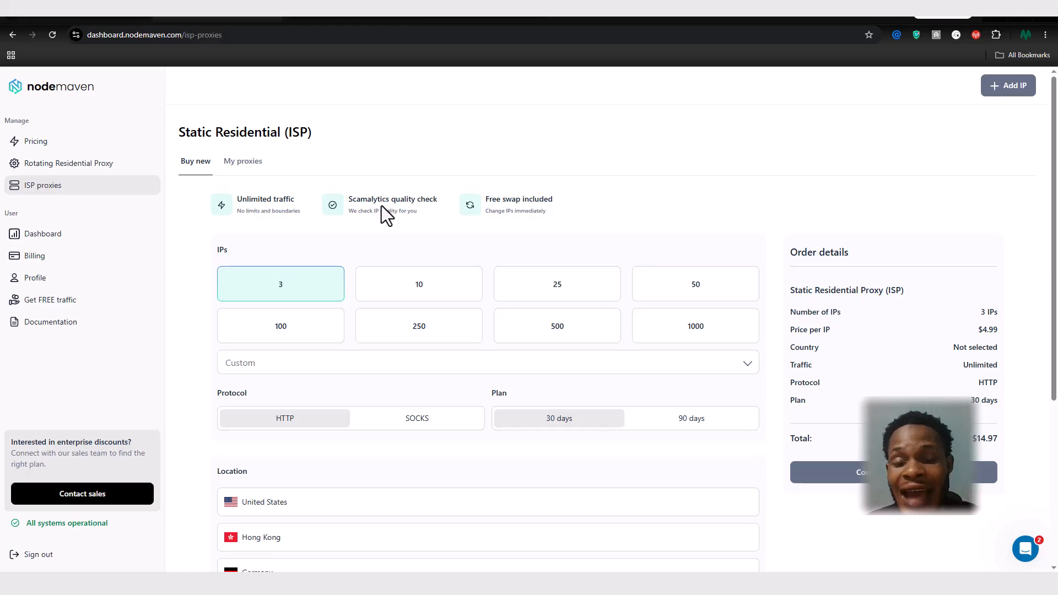
{"action": "scroll", "coordinate": [381, 207], "scroll_direction": "down", "scroll_amount": 1}
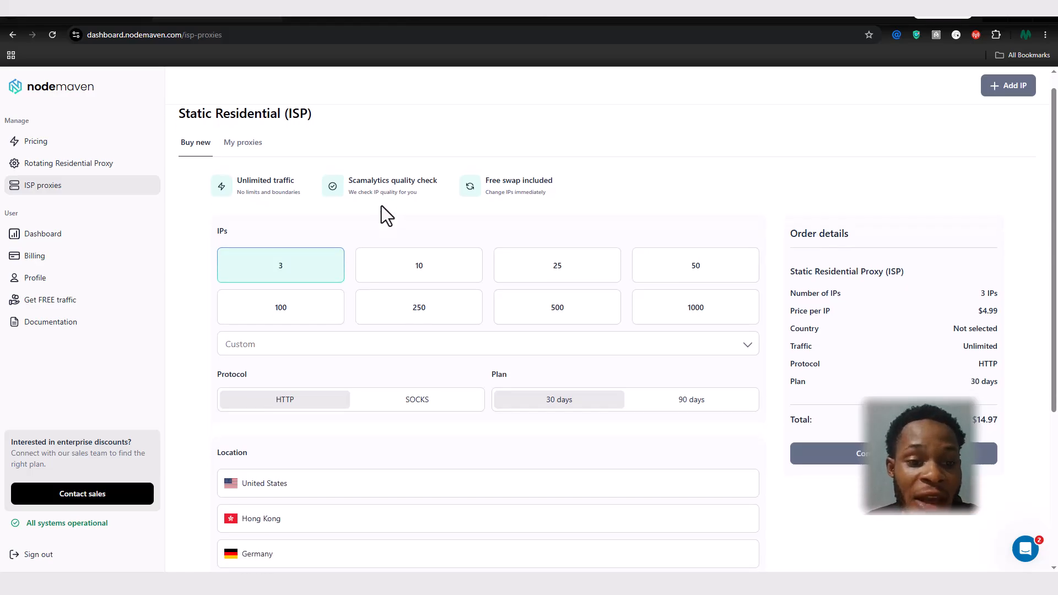
{"action": "left_click", "coordinate": [714, 277]}
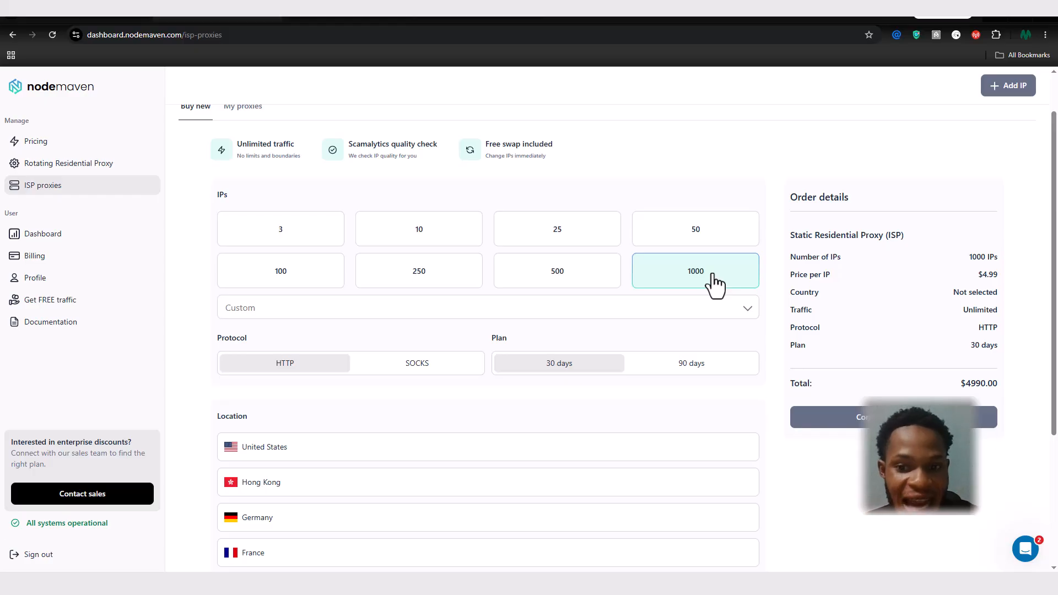
{"action": "scroll", "coordinate": [715, 284], "scroll_direction": "down", "scroll_amount": 2}
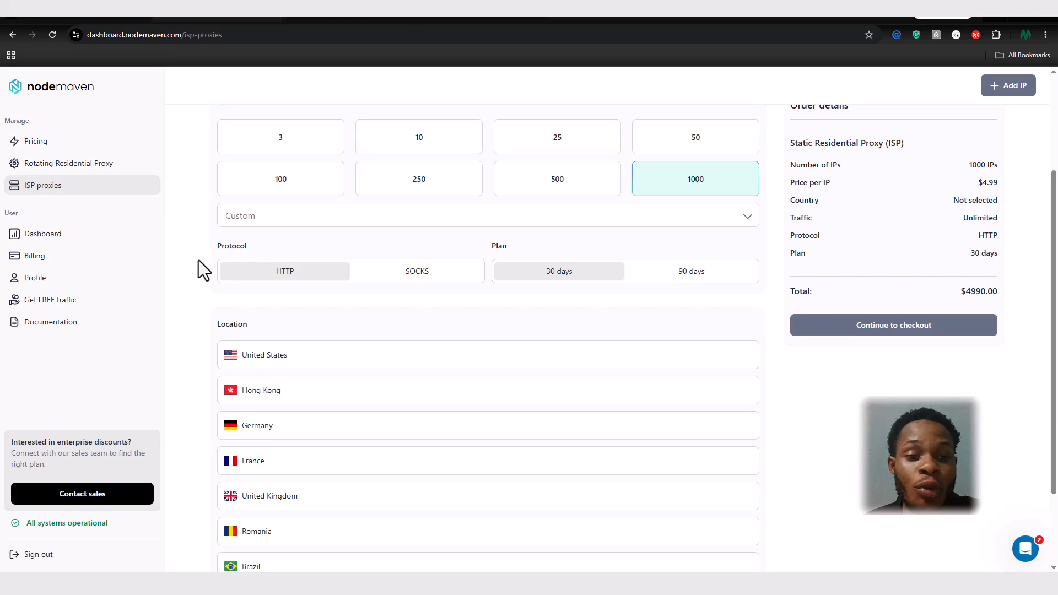
{"action": "left_click", "coordinate": [377, 282]}
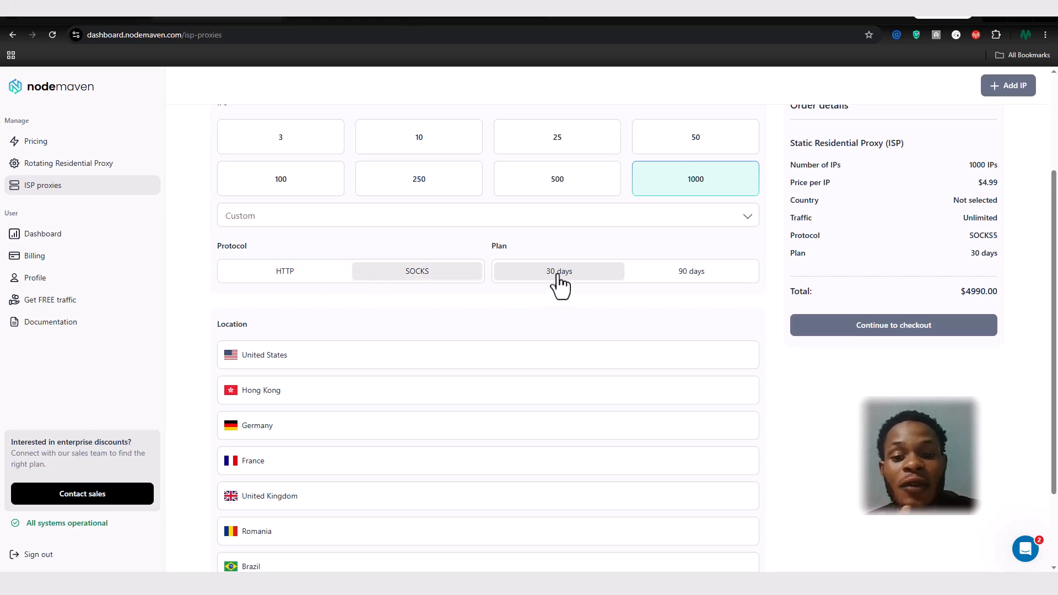
{"action": "left_click", "coordinate": [659, 277]}
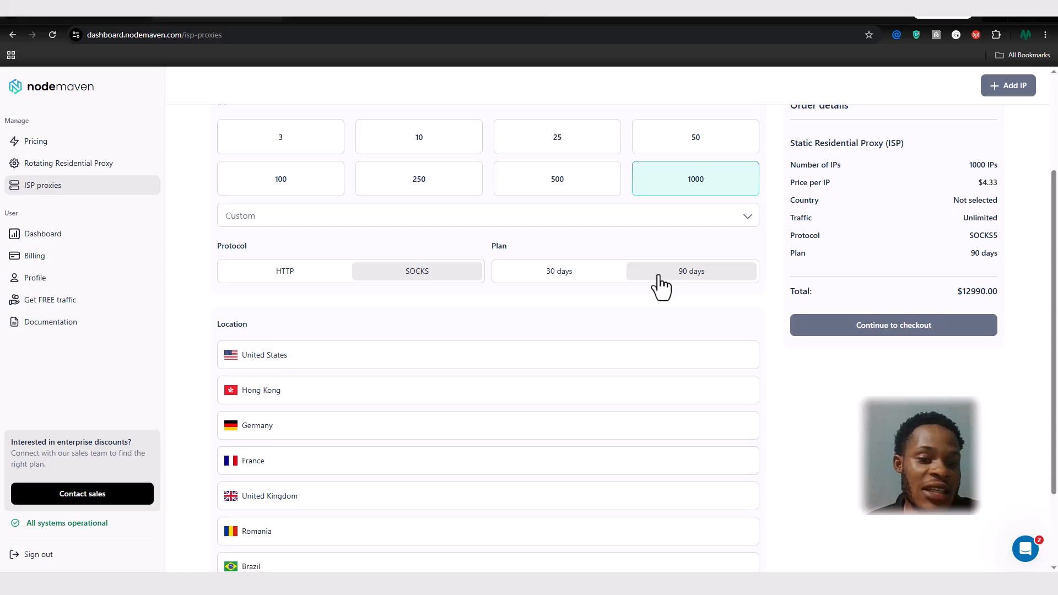
{"action": "scroll", "coordinate": [411, 425], "scroll_direction": "down", "scroll_amount": 2}
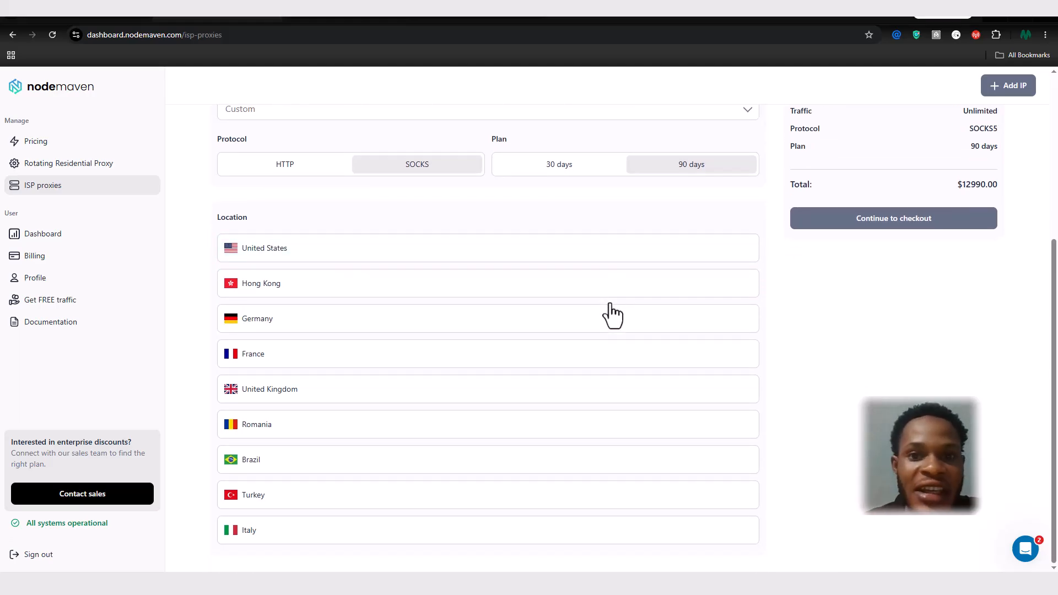
Step: Open NodeMaven's proxy pricing page and examine the price per GB of the monthly-billed 2 GB plan
{"action": "left_click", "coordinate": [25, 255]}
{"action": "left_click", "coordinate": [583, 373]}
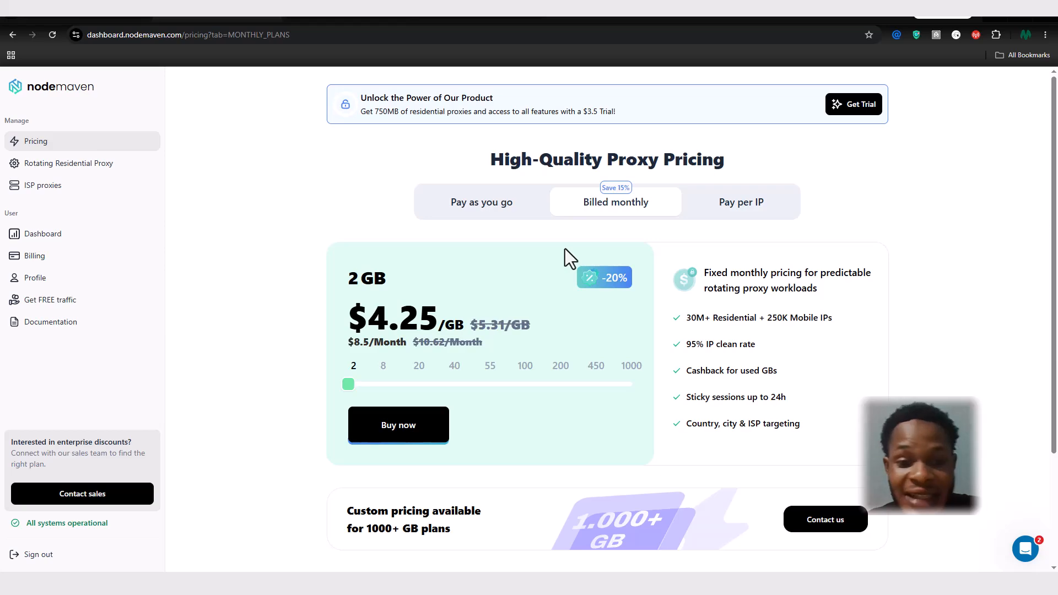
{"action": "scroll", "coordinate": [564, 249], "scroll_direction": "down", "scroll_amount": 1}
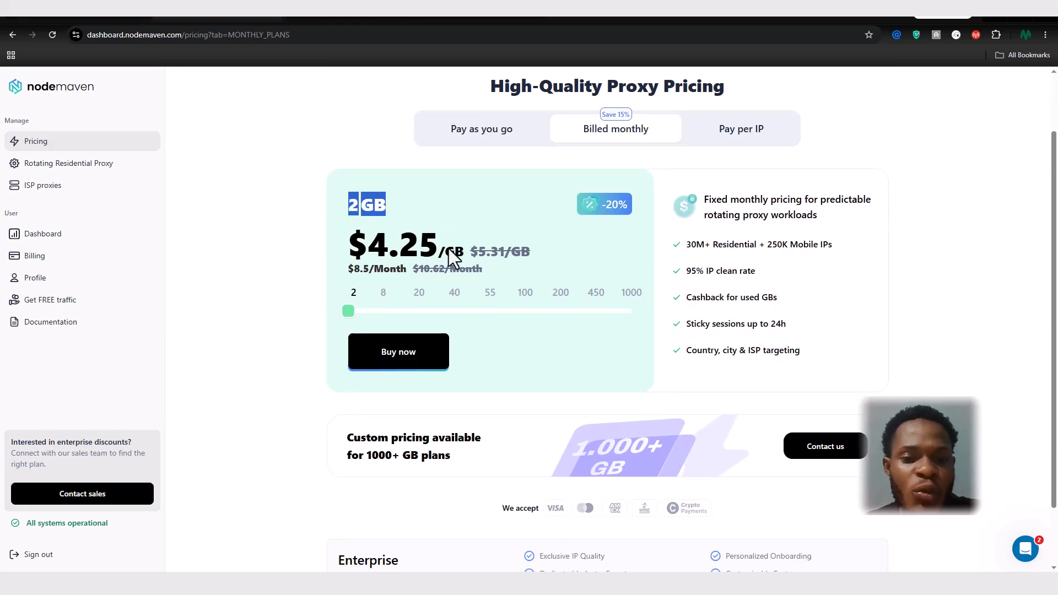
{"action": "left_click_drag", "start_coordinate": [448, 250], "coordinate": [344, 254]}
{"action": "left_click", "coordinate": [508, 239]}
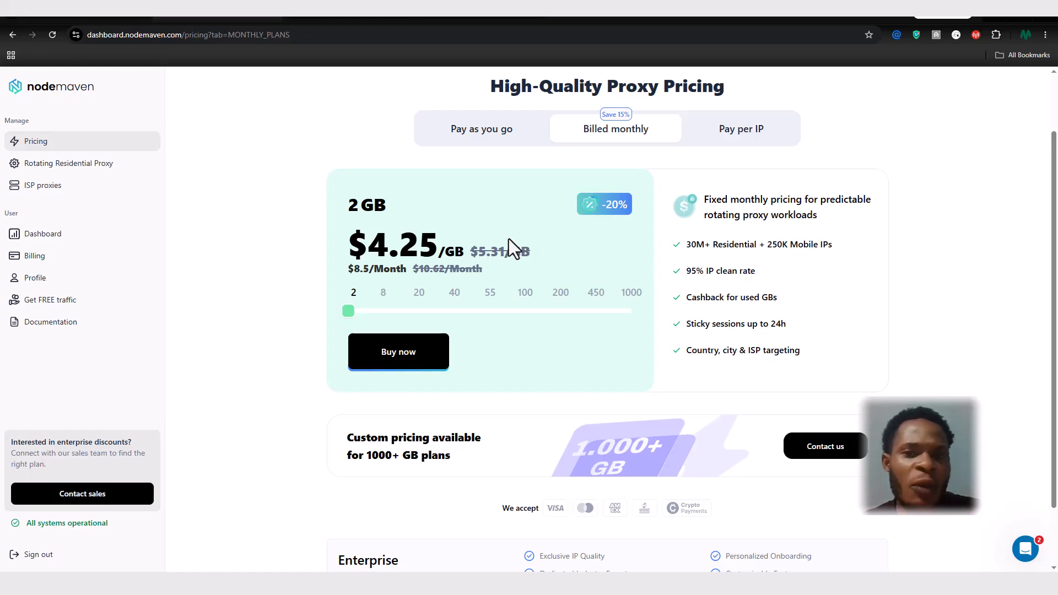
Step: Switch between pay-as-you-go and monthly billing to compare the pricing of the 2 GB plan
{"action": "left_click", "coordinate": [470, 146]}
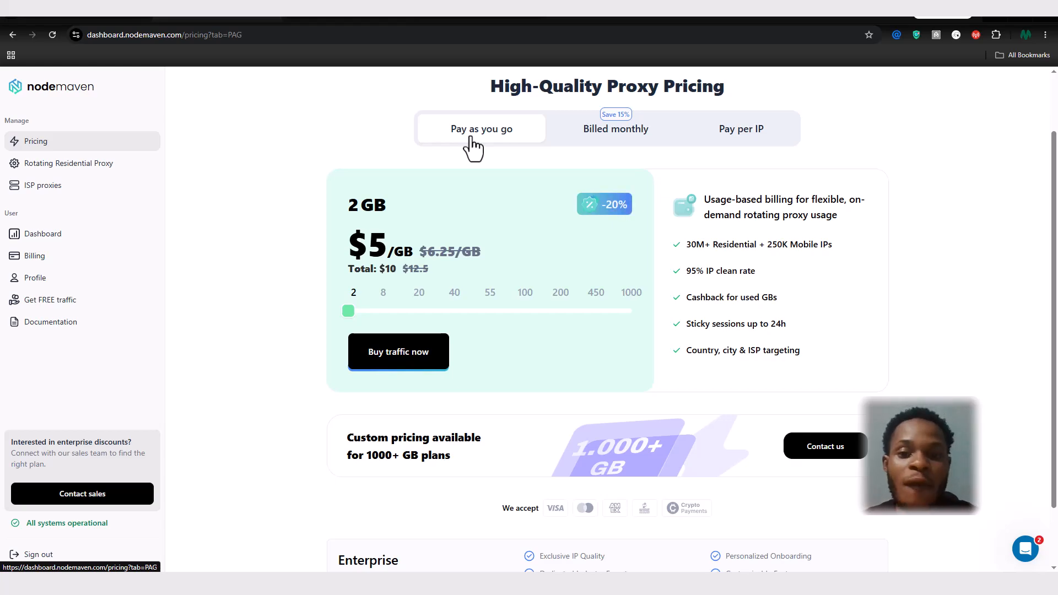
{"action": "left_click", "coordinate": [601, 147]}
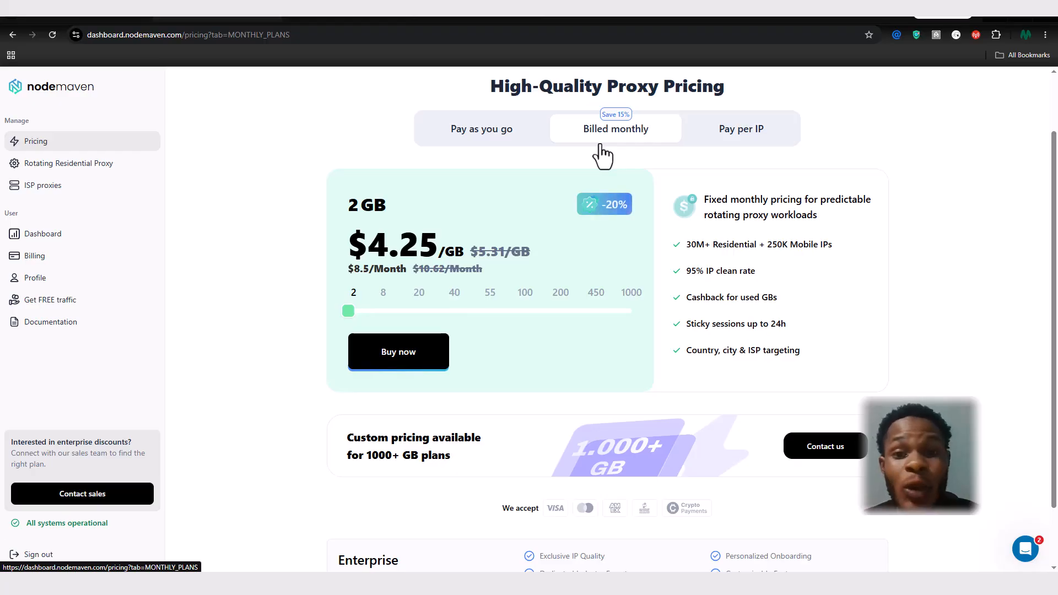
{"action": "left_click", "coordinate": [479, 131]}
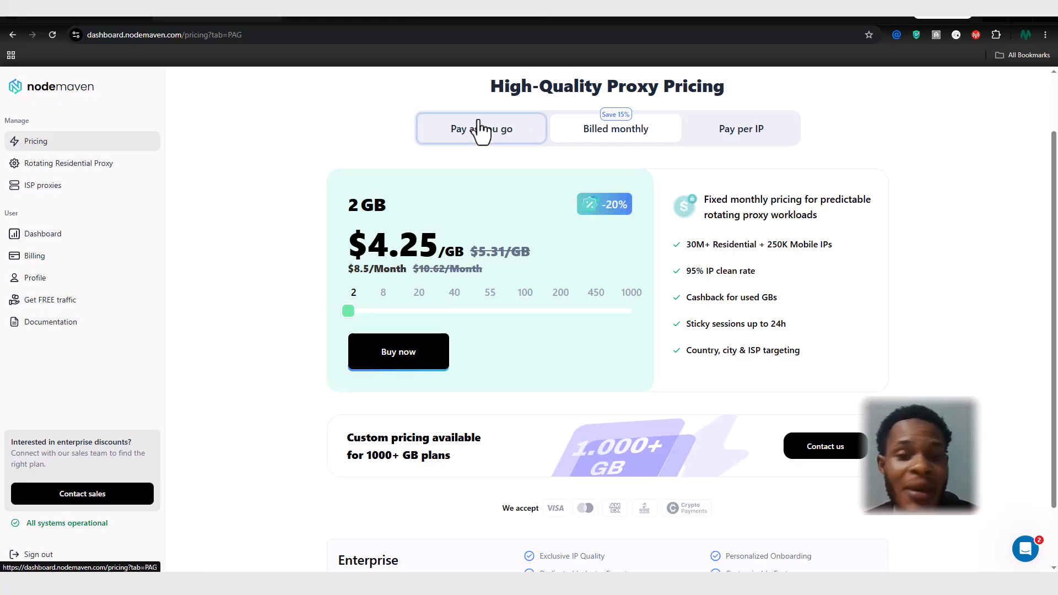